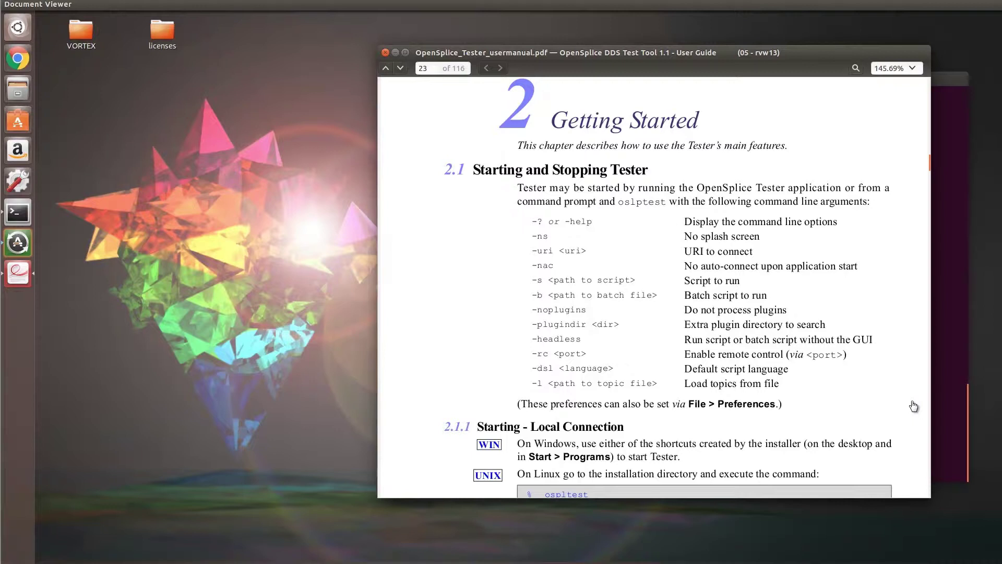
Source ./release.com in the terminal and list the running OpenSplice domains with ospl list
{"action": "left_click", "coordinate": [945, 389]}
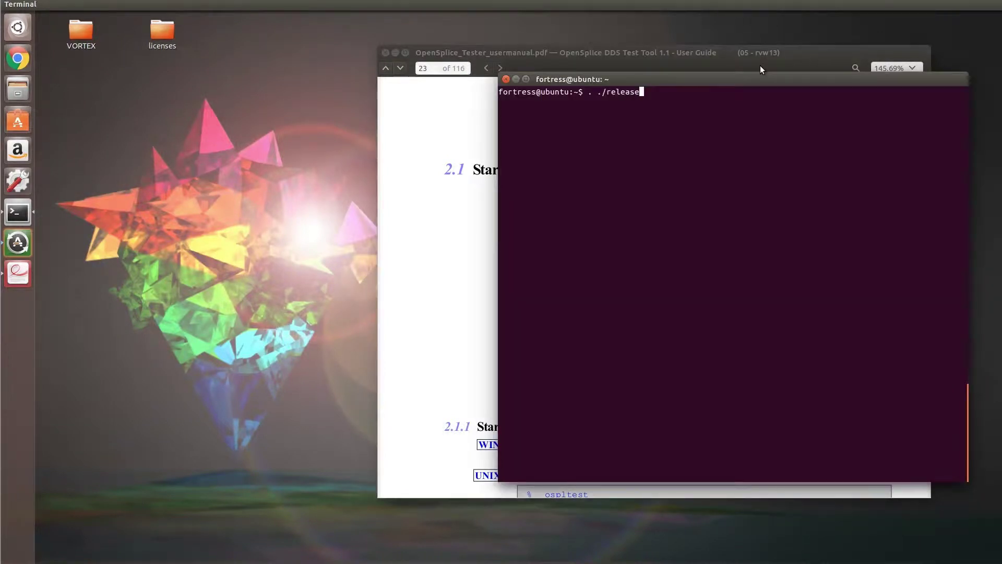
{"action": "type", "text": ".com"}
{"action": "key", "text": "Return"}
{"action": "type", "text": "ospl list"}
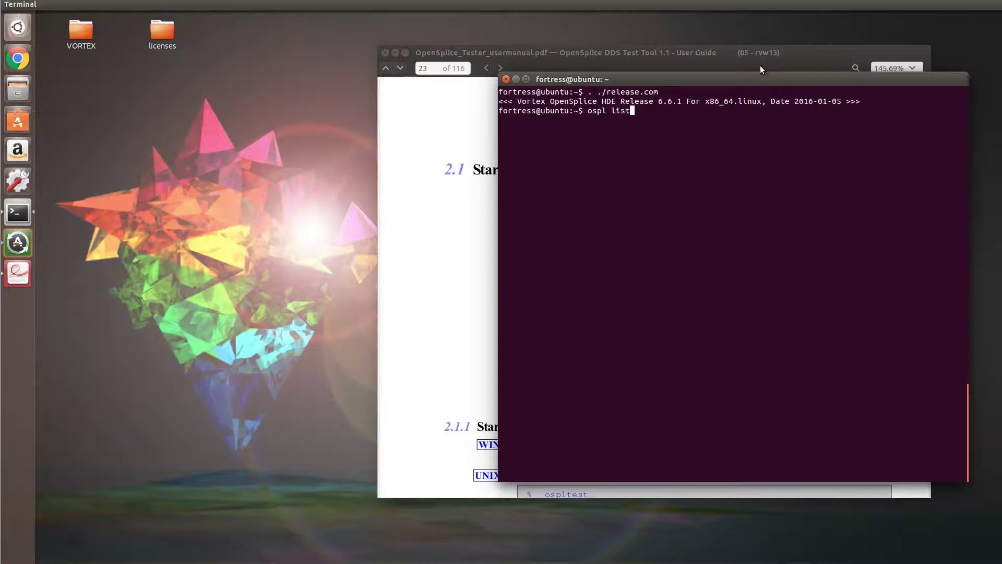
{"action": "key", "text": "Return"}
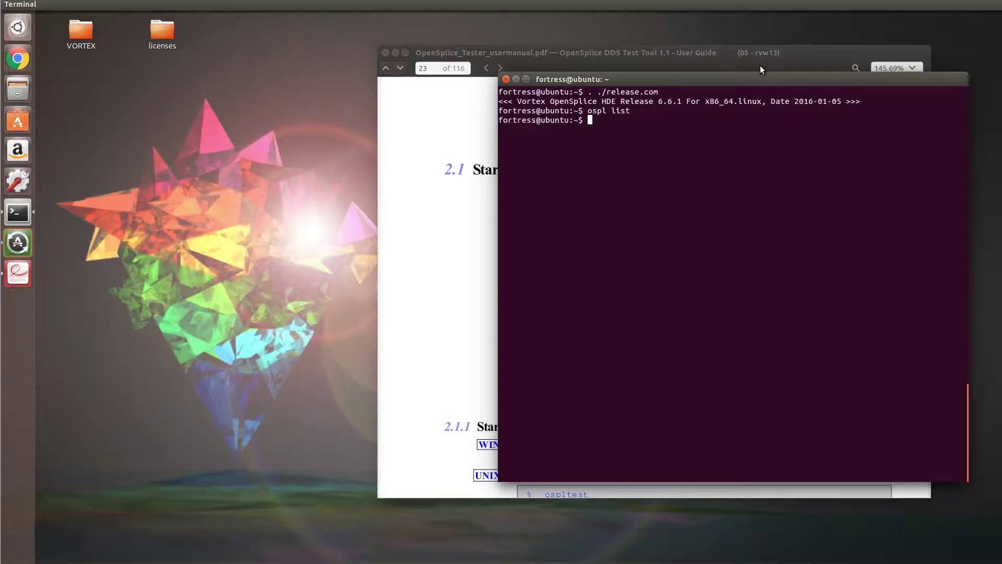
Launch OpenSplice Tester from the terminal with ospltest and dismiss the Tip of the Day
{"action": "type", "text": "ospl"}
{"action": "type", "text": "tes"}
{"action": "type", "text": "t"}
{"action": "key", "text": "Return"}
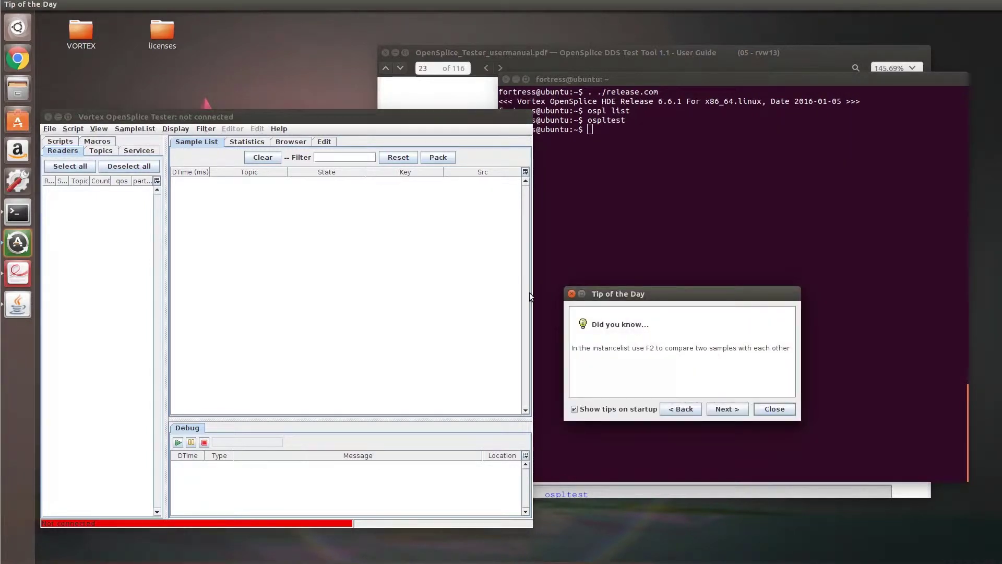
{"action": "left_click", "coordinate": [775, 410]}
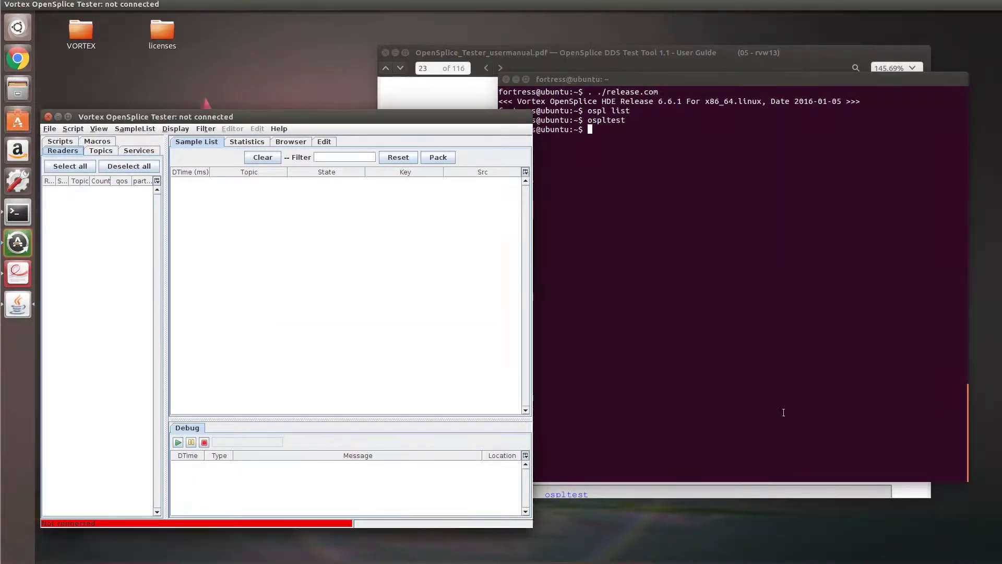
Try to connect Tester to the default domain URI ending in etc/config/ospl.xml
{"action": "left_click", "coordinate": [50, 128]}
{"action": "left_click", "coordinate": [55, 142]}
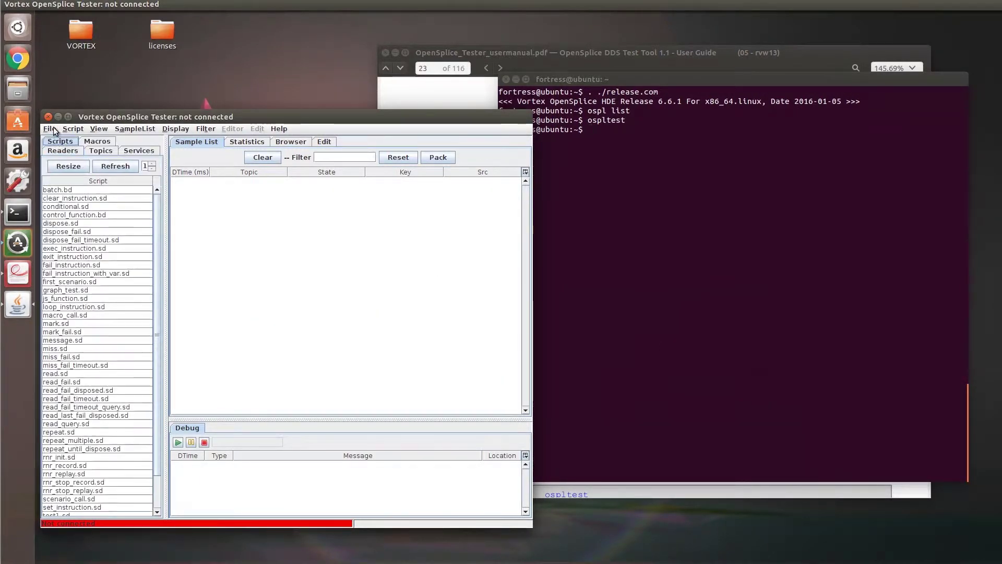
{"action": "left_click", "coordinate": [49, 128]}
{"action": "left_click", "coordinate": [73, 138]}
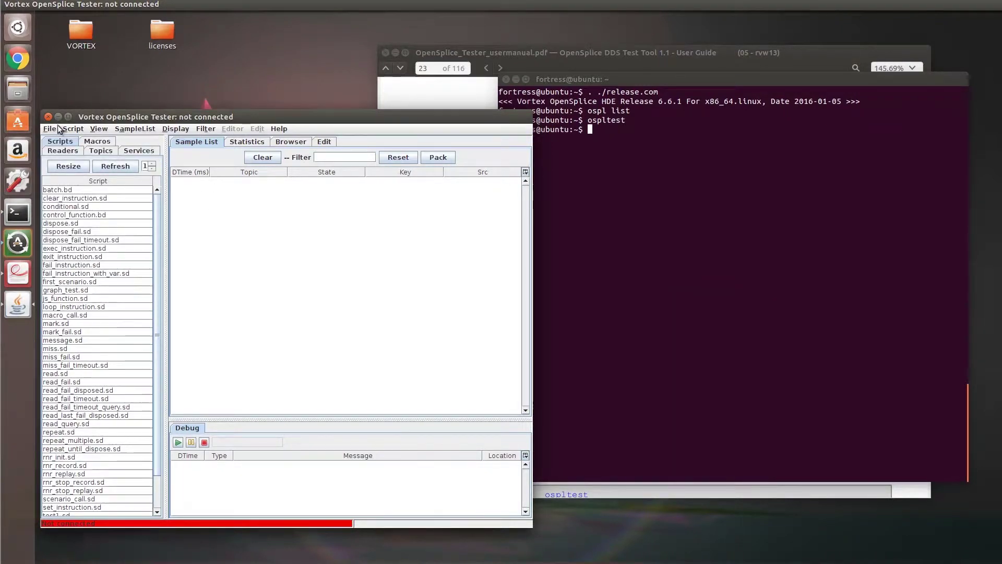
{"action": "left_click", "coordinate": [50, 128]}
{"action": "left_click", "coordinate": [74, 138]}
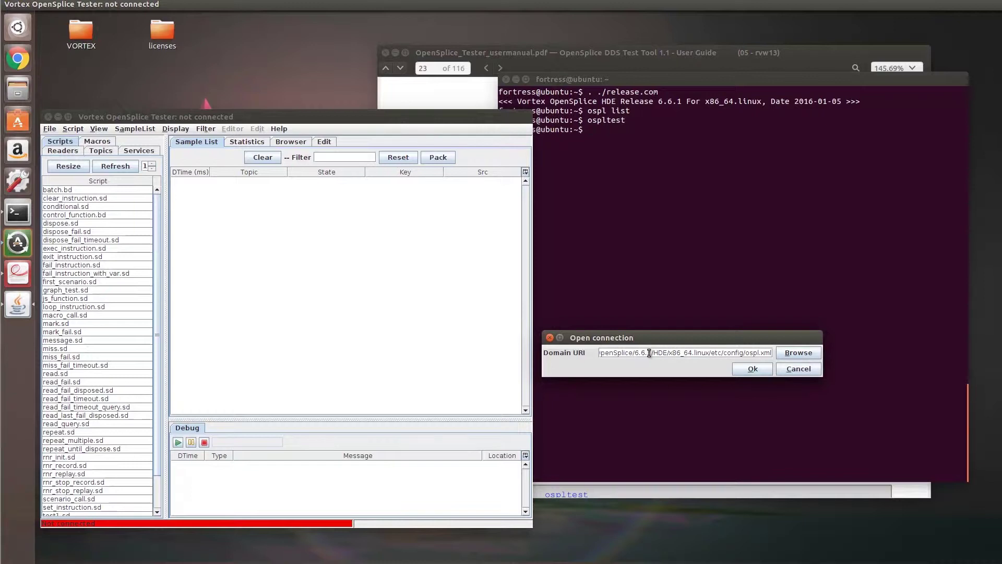
{"action": "left_click_drag", "start_coordinate": [646, 353], "coordinate": [772, 353]}
{"action": "left_click", "coordinate": [736, 366]}
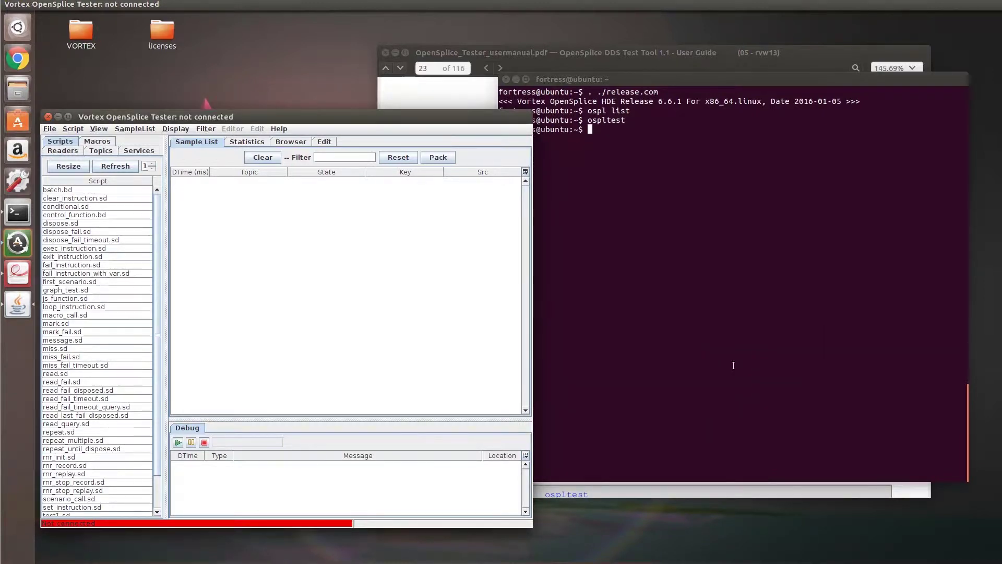
Start the OpenSplice domain from the terminal with ospl start
{"action": "left_click", "coordinate": [595, 201]}
{"action": "type", "text": "ospl start"}
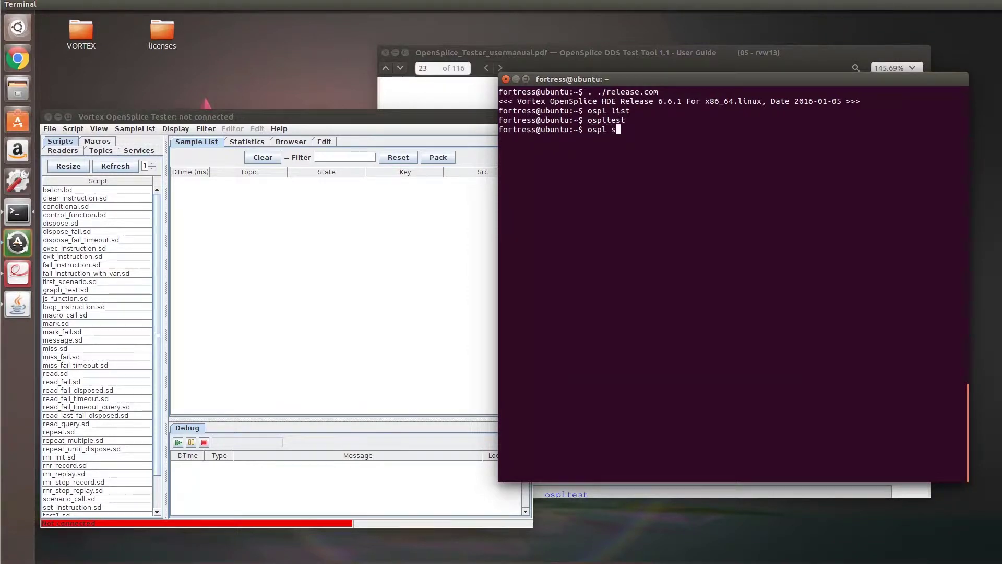
{"action": "key", "text": "Return"}
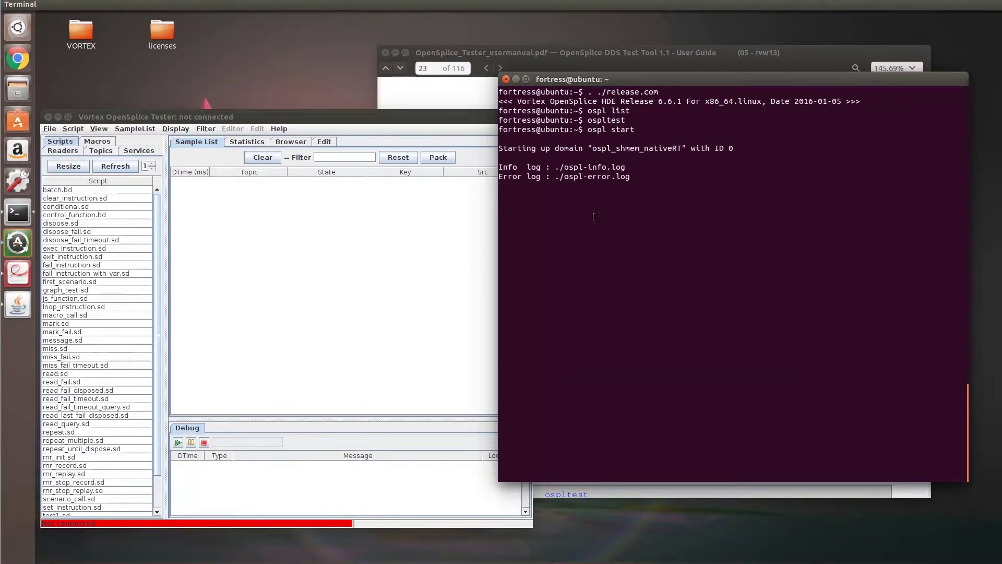
Connect Tester to the running domain using the default ospl.xml domain URI
{"action": "left_click", "coordinate": [50, 130]}
{"action": "left_click", "coordinate": [58, 141]}
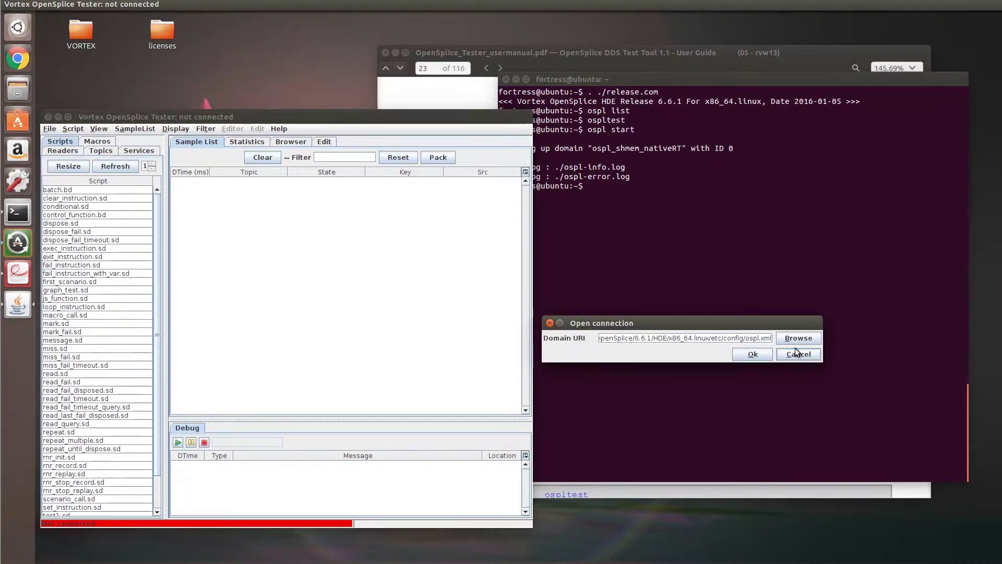
{"action": "left_click", "coordinate": [761, 353]}
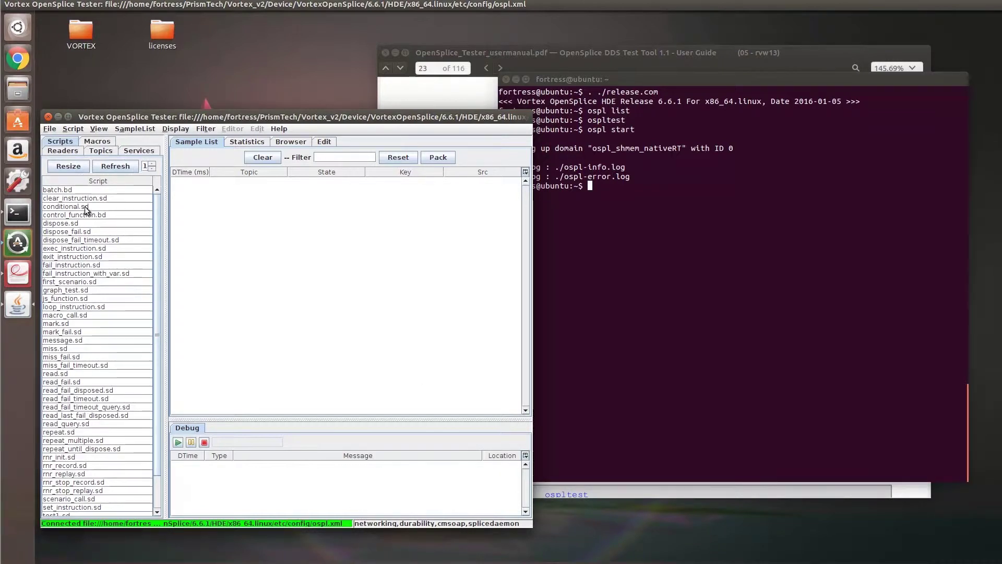
Look through Tester's Macros, Readers, Topics and Services lists and its empty script editor
{"action": "left_click", "coordinate": [97, 142]}
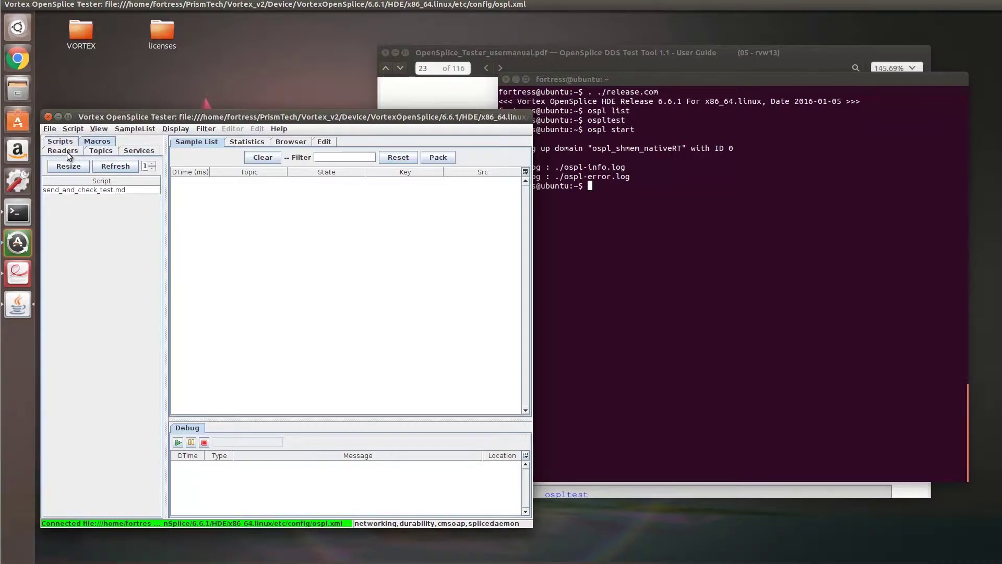
{"action": "left_click", "coordinate": [72, 151]}
{"action": "left_click", "coordinate": [102, 150]}
{"action": "left_click", "coordinate": [139, 151]}
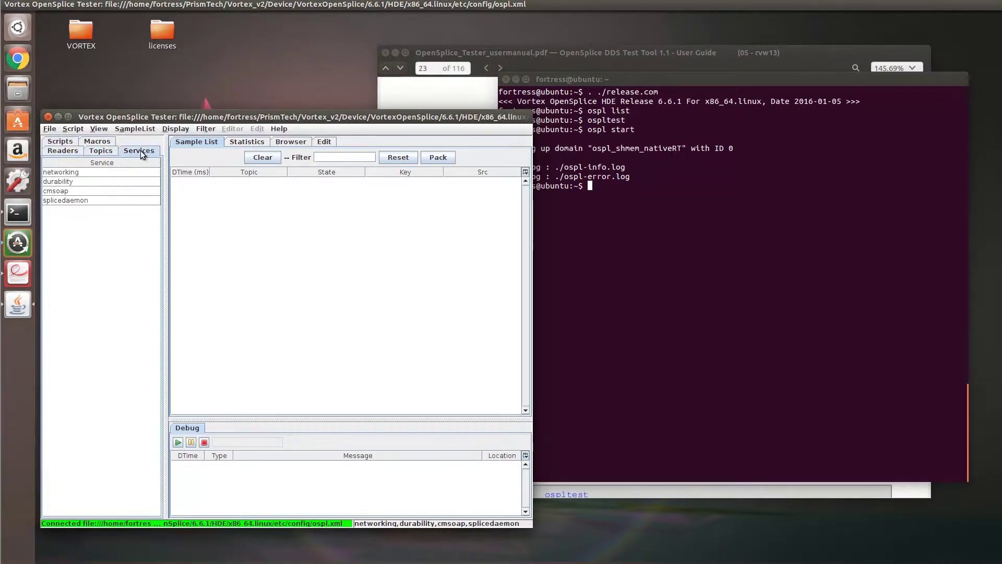
{"action": "left_click", "coordinate": [72, 129]}
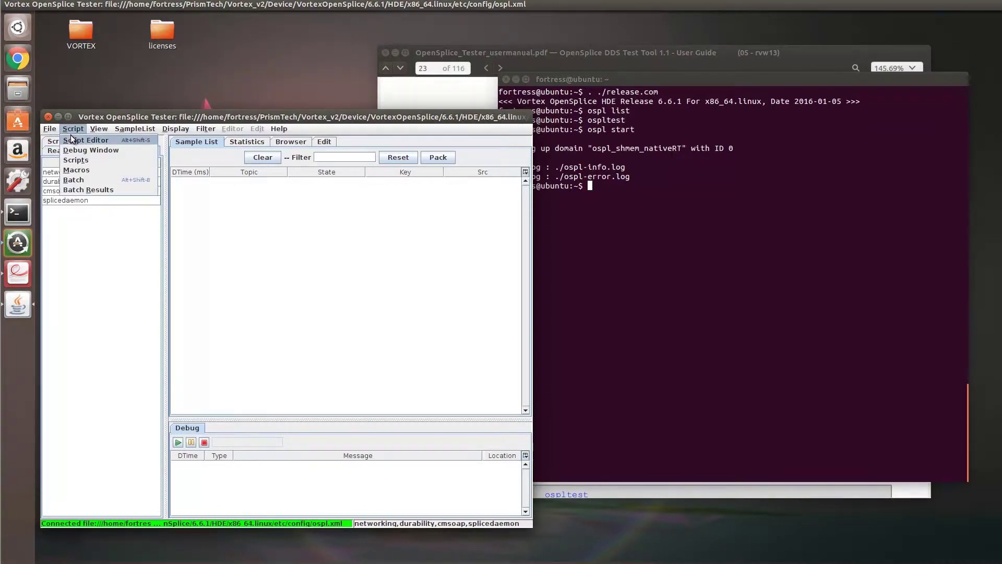
{"action": "left_click", "coordinate": [72, 138]}
{"action": "left_click", "coordinate": [50, 129]}
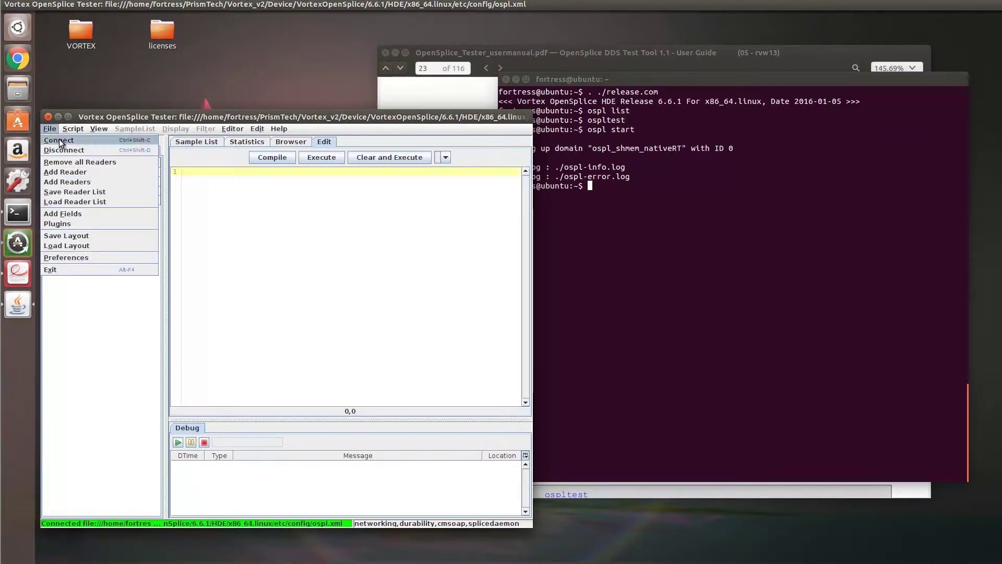
{"action": "left_click", "coordinate": [281, 237]}
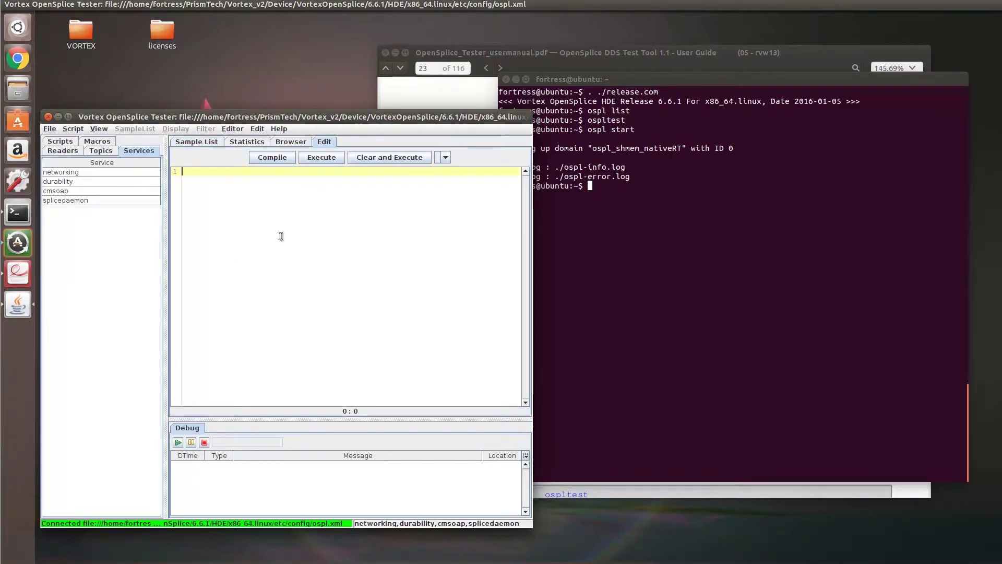
Close Tester, relaunch it from the terminal with ospltest, and dismiss the Tip of the Day
{"action": "left_click", "coordinate": [48, 116]}
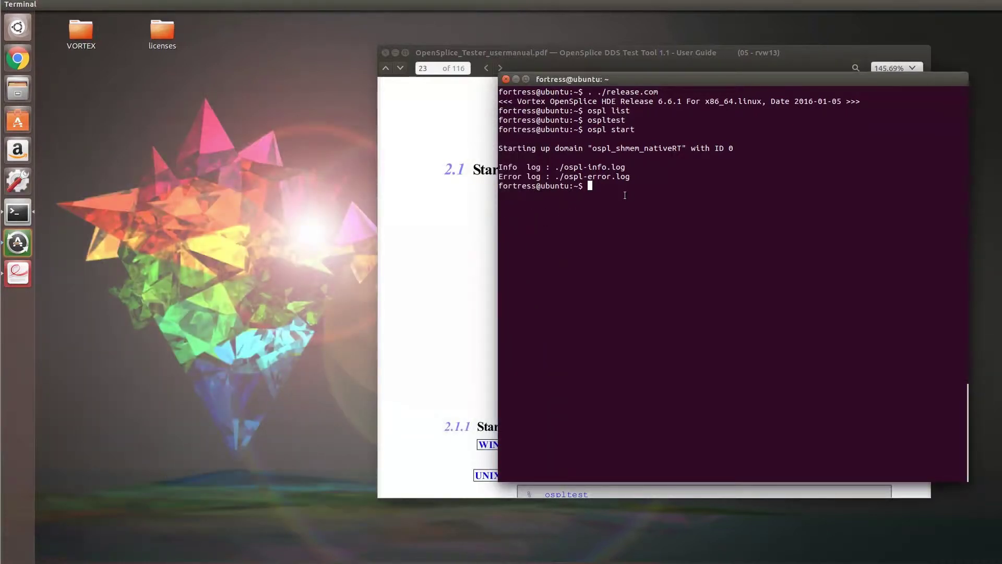
{"action": "type", "text": "ospl test"}
{"action": "key", "text": "BackSpace"}
{"action": "key", "text": "BackSpace"}
{"action": "key", "text": "BackSpace"}
{"action": "key", "text": "BackSpace"}
{"action": "key", "text": "BackSpace"}
{"action": "type", "text": "test"}
{"action": "key", "text": "Return"}
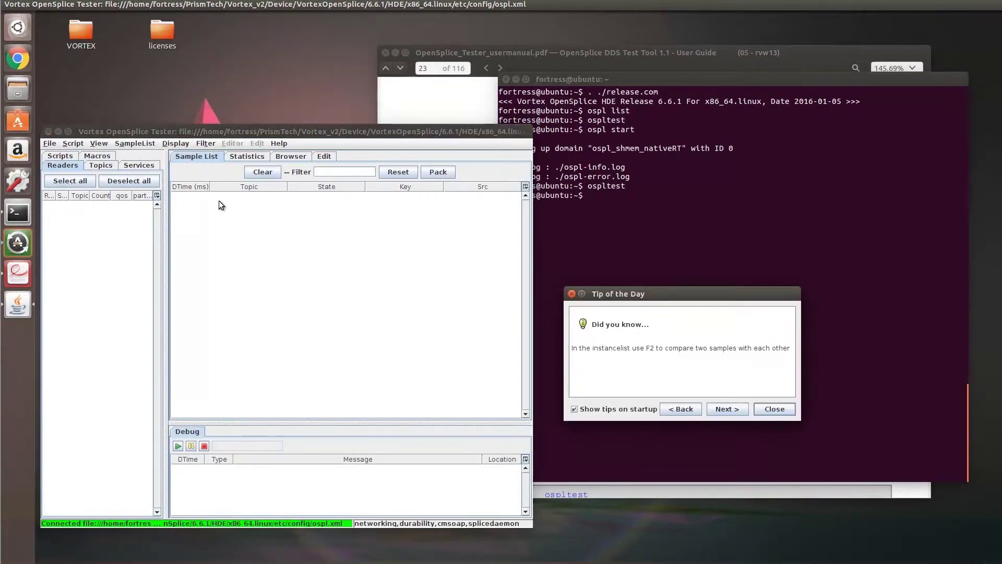
{"action": "left_click", "coordinate": [771, 408]}
{"action": "left_click", "coordinate": [49, 143]}
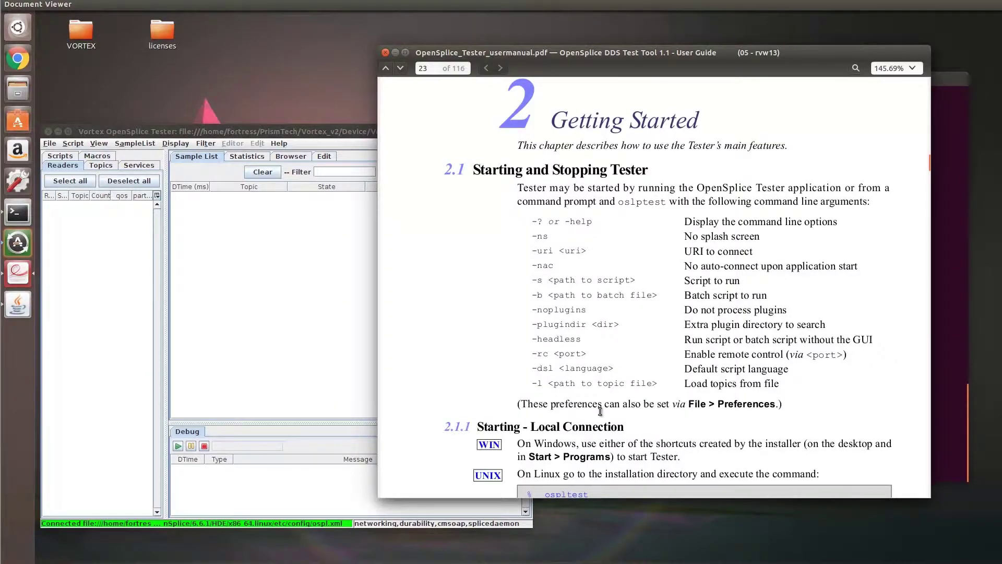
Read the user manual from the starting and stopping section through to the Tester main window and command menu figures
{"action": "scroll", "coordinate": [599, 410], "scroll_direction": "down", "scroll_amount": 5}
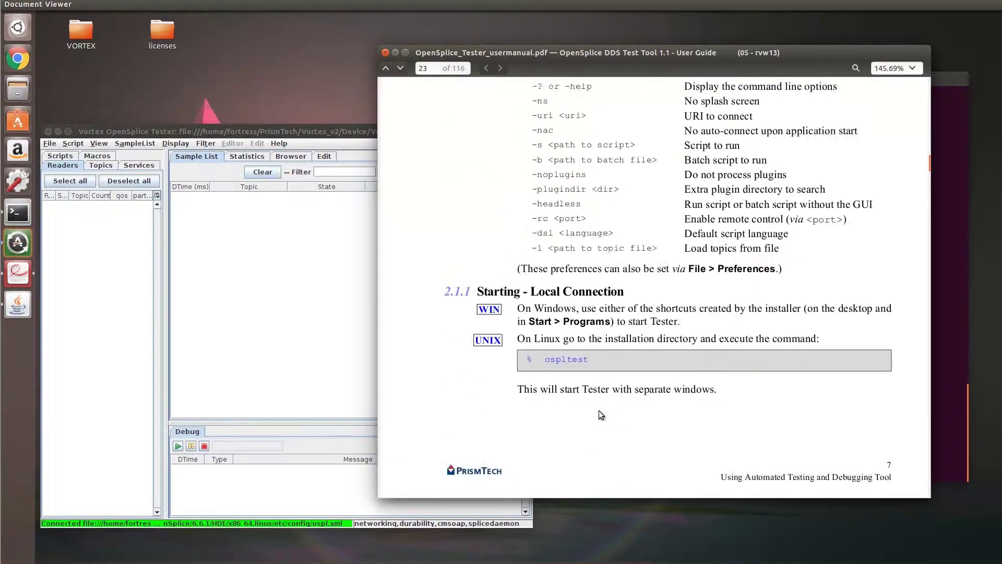
{"action": "scroll", "coordinate": [618, 371], "scroll_direction": "down", "scroll_amount": 8}
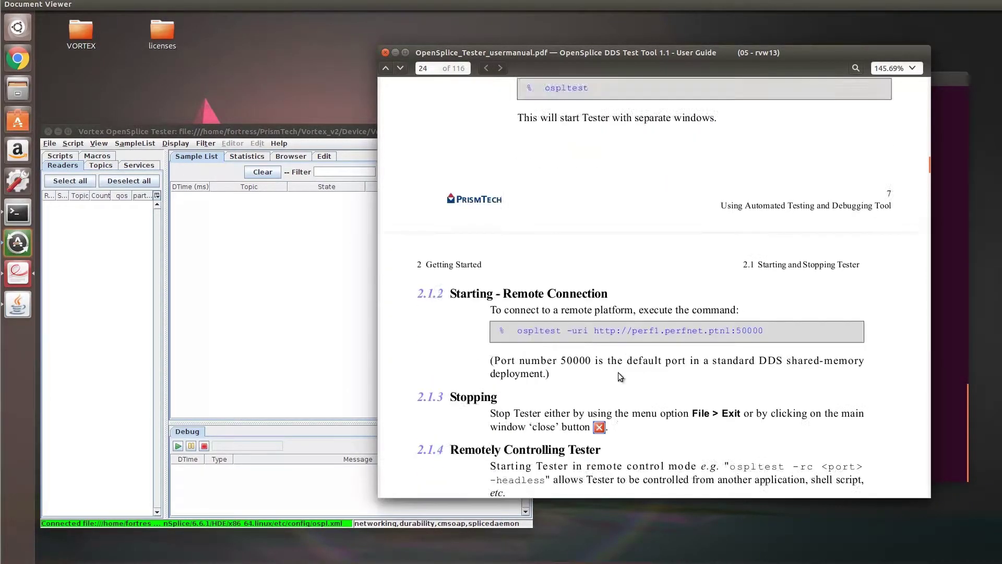
{"action": "scroll", "coordinate": [619, 373], "scroll_direction": "down", "scroll_amount": 8}
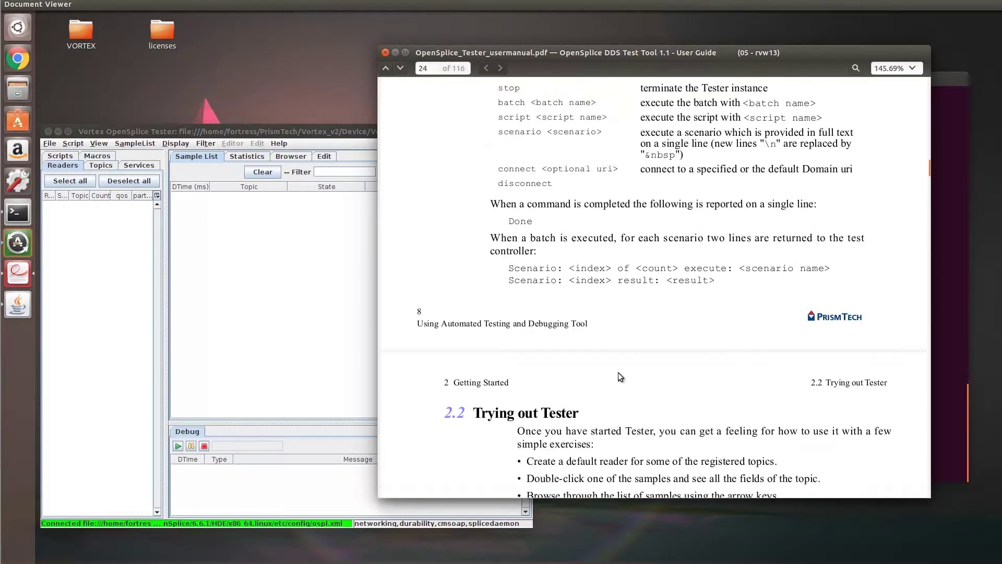
{"action": "scroll", "coordinate": [619, 373], "scroll_direction": "down", "scroll_amount": 10}
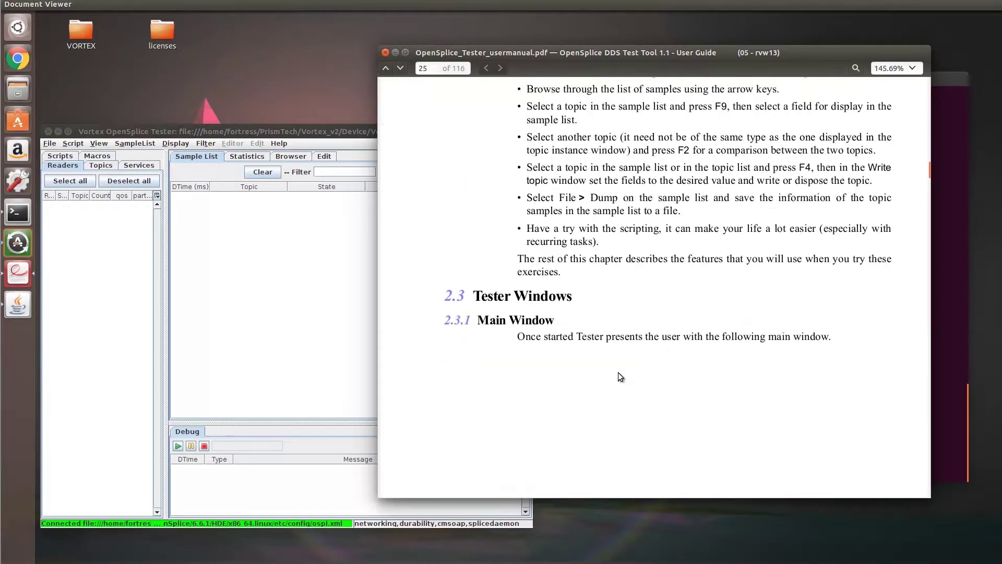
{"action": "scroll", "coordinate": [618, 373], "scroll_direction": "down", "scroll_amount": 4}
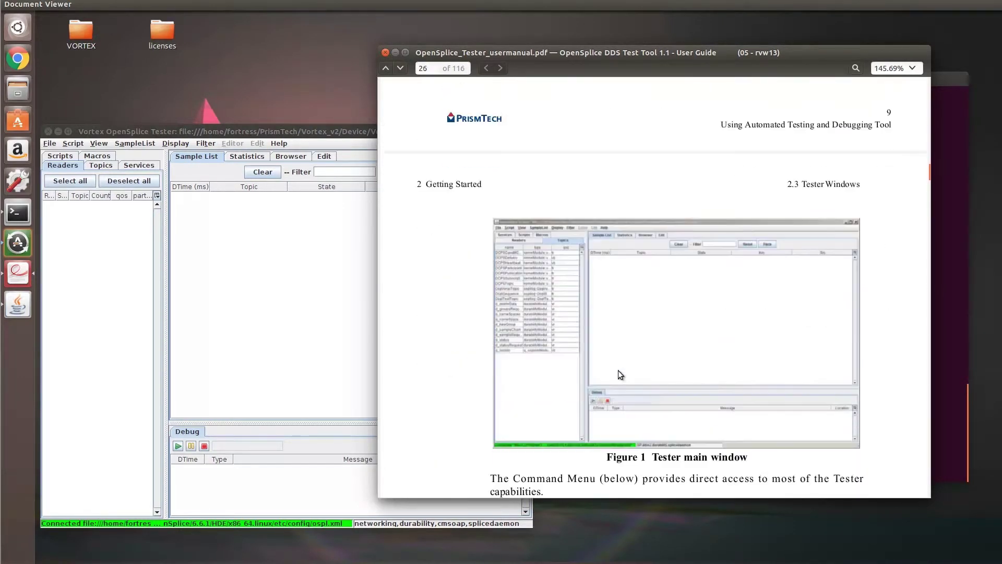
{"action": "scroll", "coordinate": [619, 372], "scroll_direction": "down", "scroll_amount": 1}
{"action": "scroll", "coordinate": [618, 371], "scroll_direction": "down", "scroll_amount": 2}
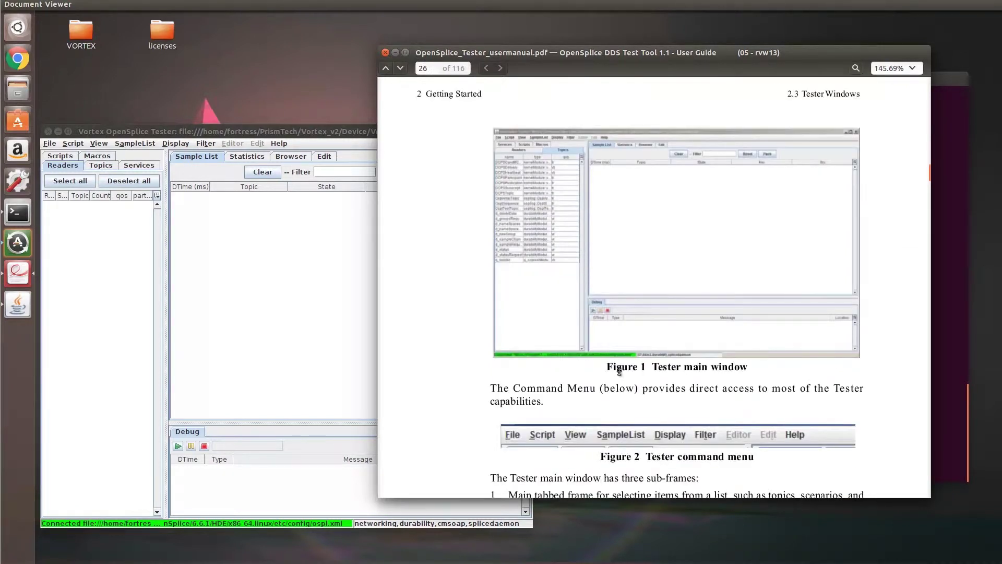
Rearrange the Tester and manual windows, shrink the manual, and show Tester's Topics list for comparison with the main window figure
{"action": "left_click_drag", "start_coordinate": [316, 130], "coordinate": [305, 108]}
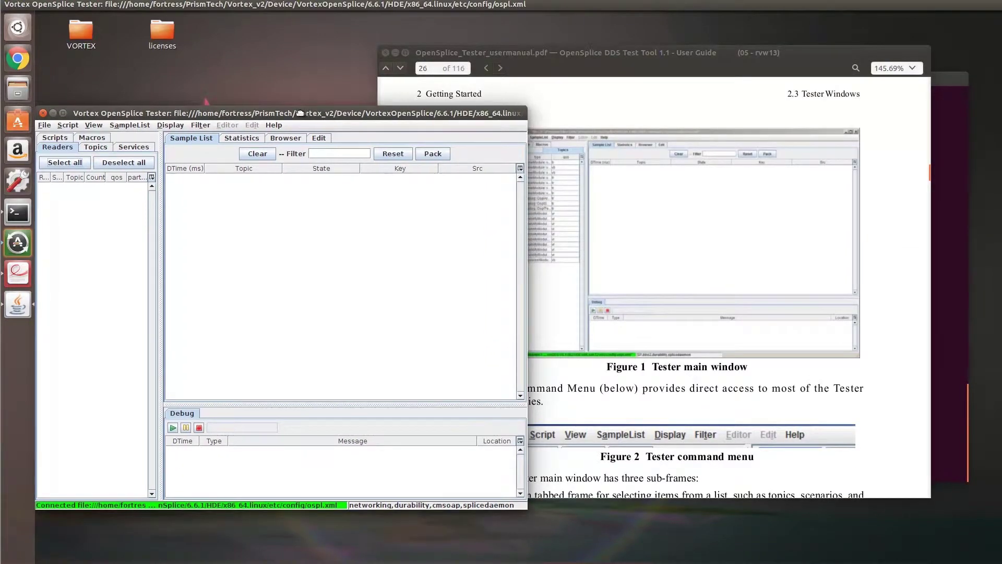
{"action": "left_click_drag", "start_coordinate": [588, 47], "coordinate": [623, 59]}
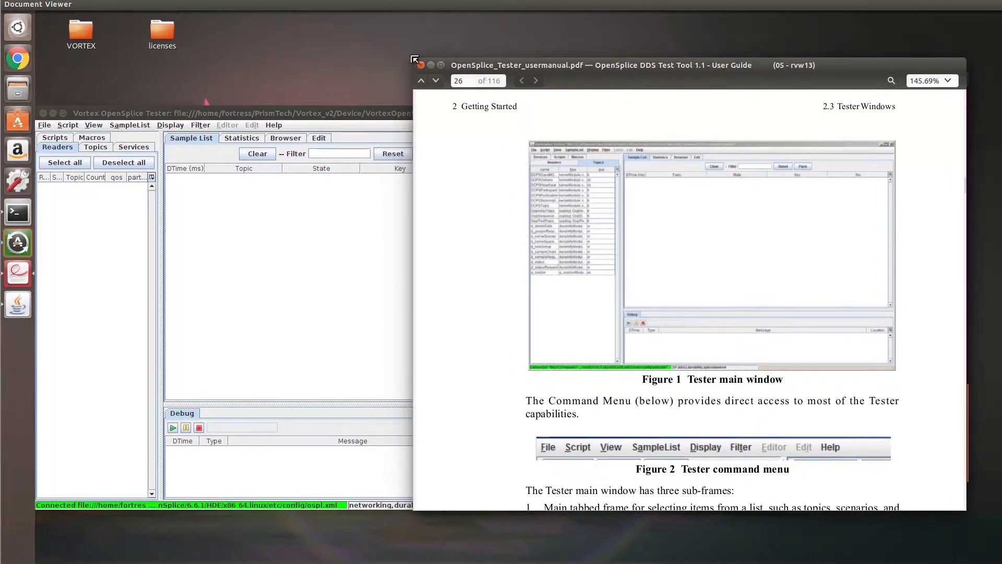
{"action": "left_click_drag", "start_coordinate": [414, 59], "coordinate": [438, 110]}
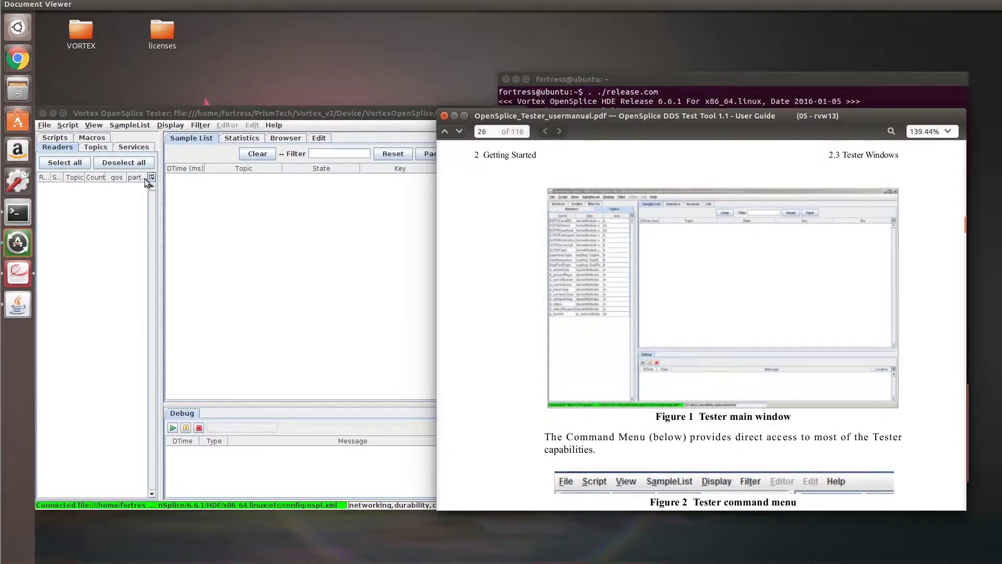
{"action": "left_click", "coordinate": [97, 147]}
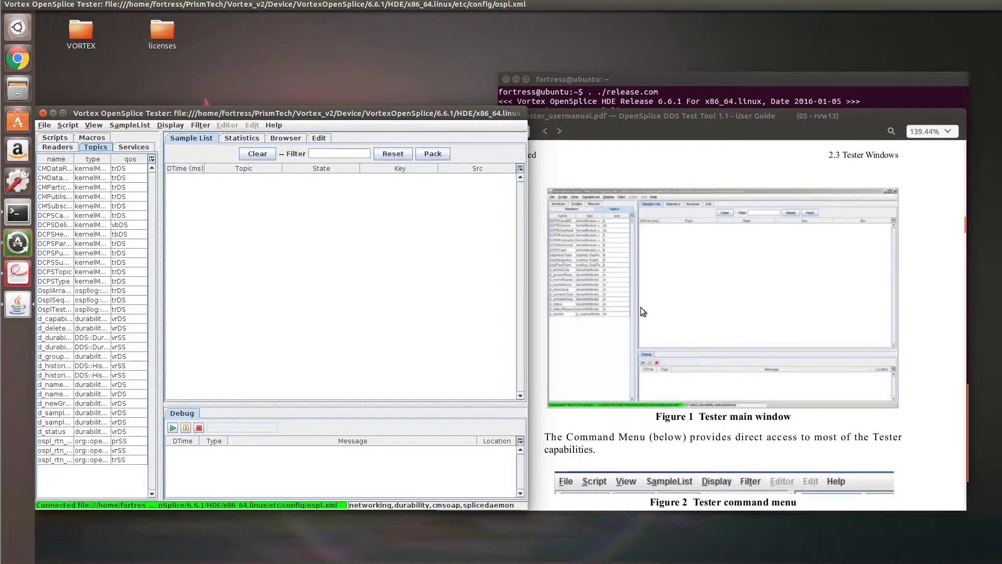
Read the manual's description of the three main window sub-frames, the Overview Windows section and the resource tabs
{"action": "left_click", "coordinate": [590, 339]}
{"action": "scroll", "coordinate": [591, 339], "scroll_direction": "down", "scroll_amount": 1}
{"action": "scroll", "coordinate": [591, 339], "scroll_direction": "down", "scroll_amount": 2}
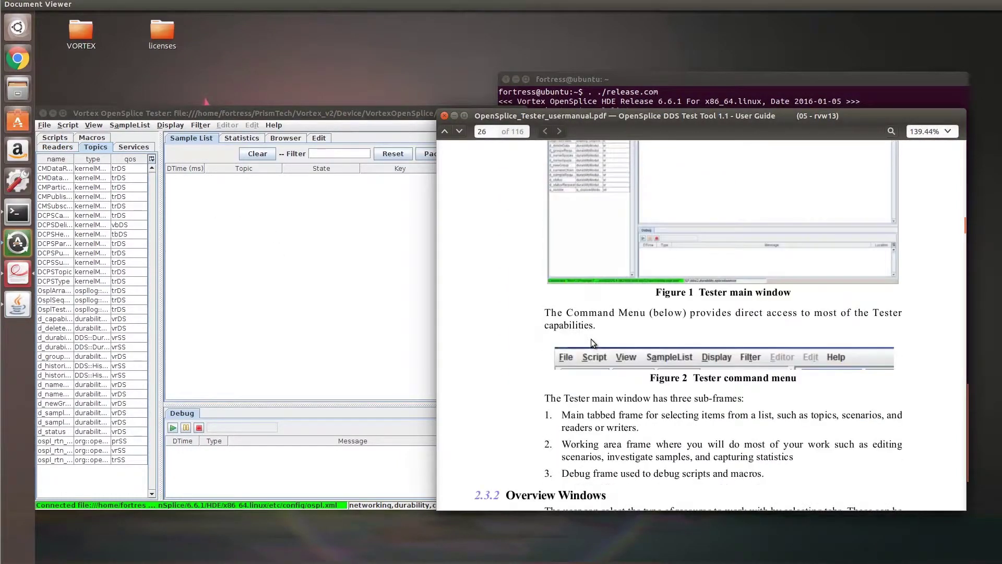
{"action": "scroll", "coordinate": [589, 336], "scroll_direction": "down", "scroll_amount": 1}
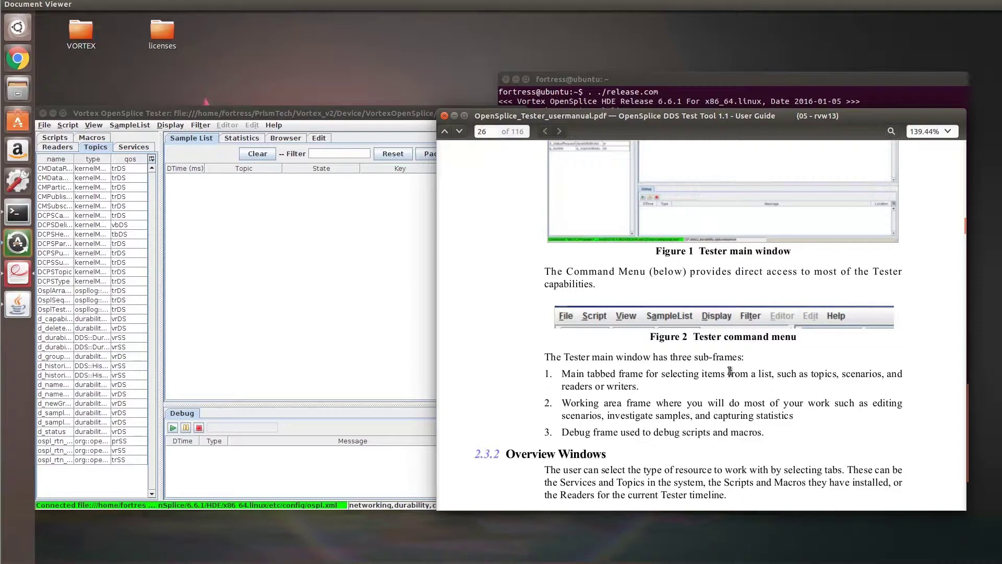
{"action": "scroll", "coordinate": [729, 371], "scroll_direction": "down", "scroll_amount": 4}
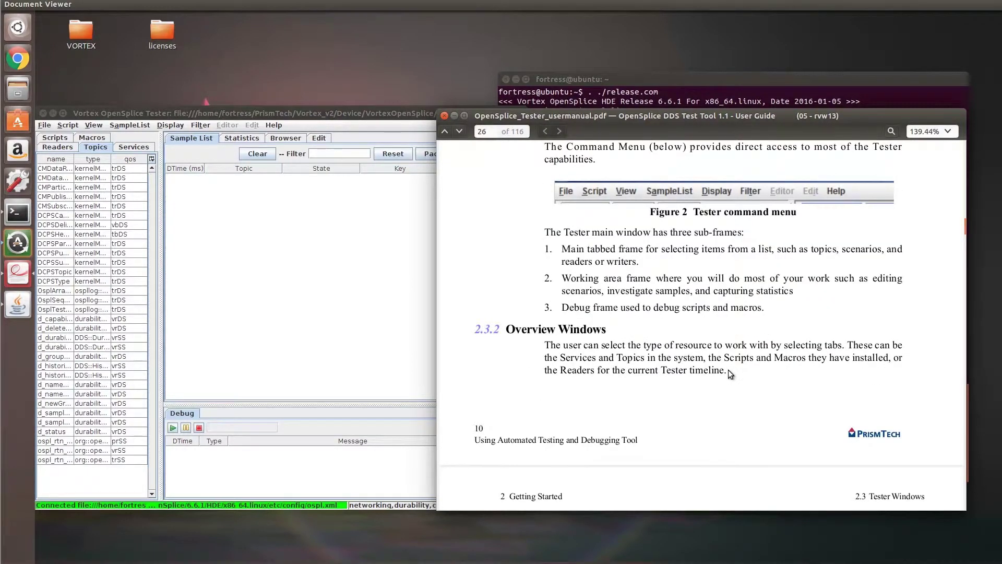
{"action": "scroll", "coordinate": [728, 369], "scroll_direction": "down", "scroll_amount": 8}
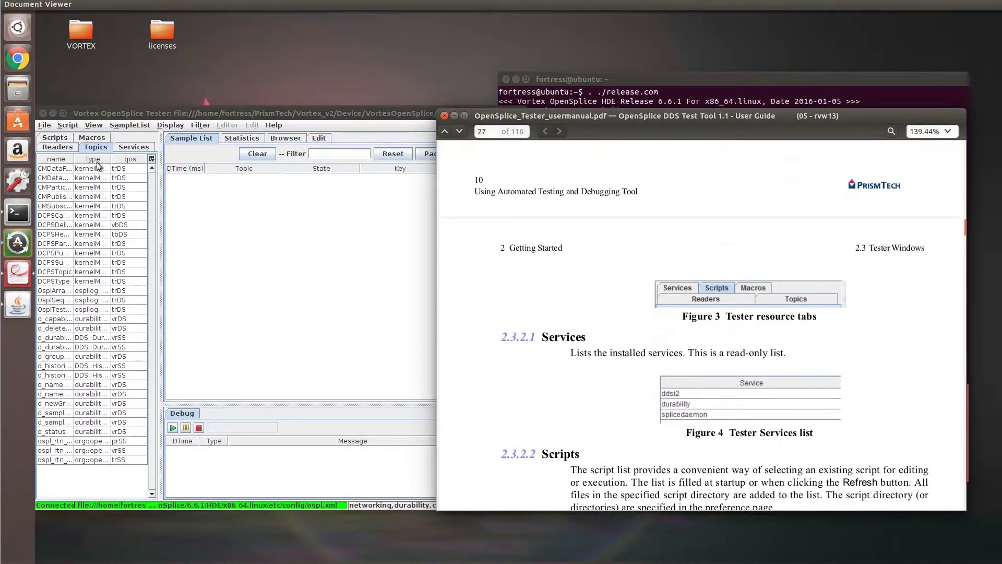
Show Tester's Scripts and Services lists alongside the manual's resource tab sections, going through the networking, durability, cmsoap and splicedaemon entries
{"action": "left_click", "coordinate": [55, 138]}
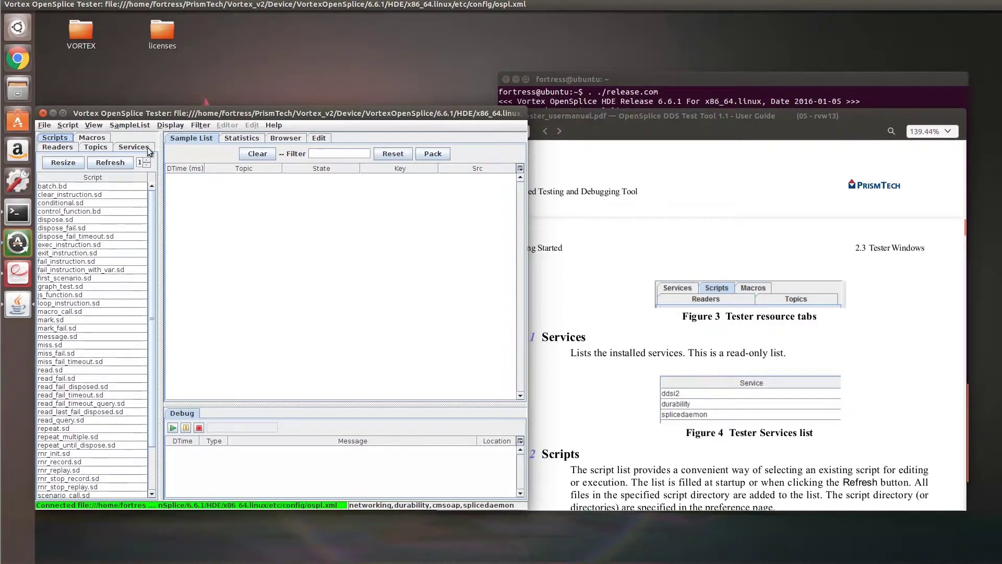
{"action": "left_click", "coordinate": [568, 217]}
{"action": "scroll", "coordinate": [646, 332], "scroll_direction": "down", "scroll_amount": 4}
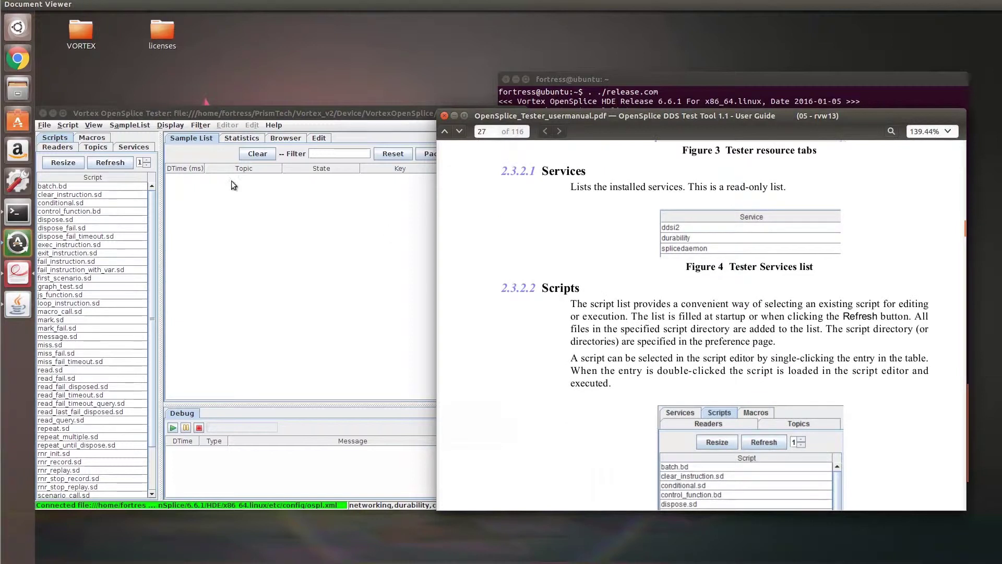
{"action": "left_click", "coordinate": [133, 149]}
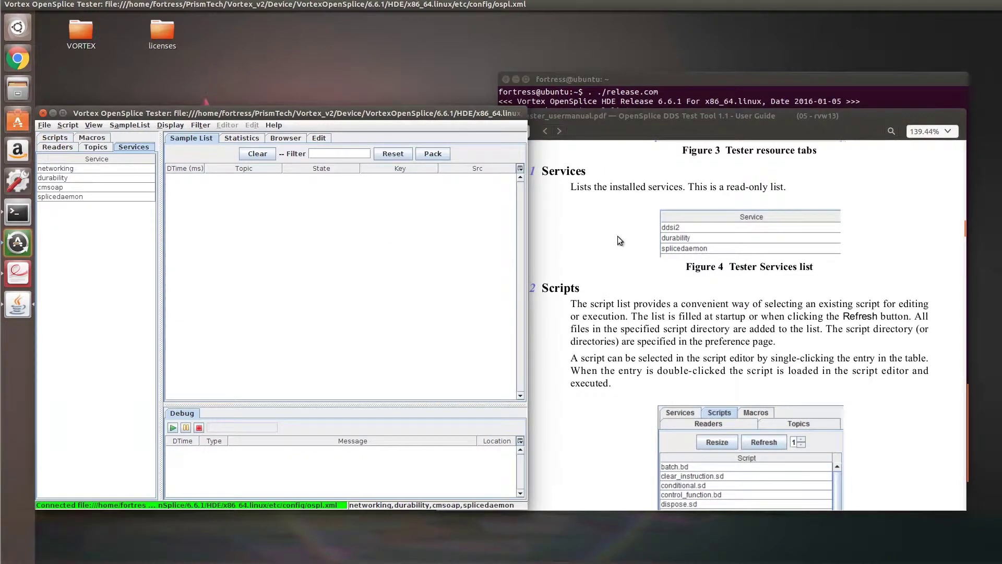
{"action": "left_click", "coordinate": [62, 167]}
{"action": "left_click", "coordinate": [59, 177]}
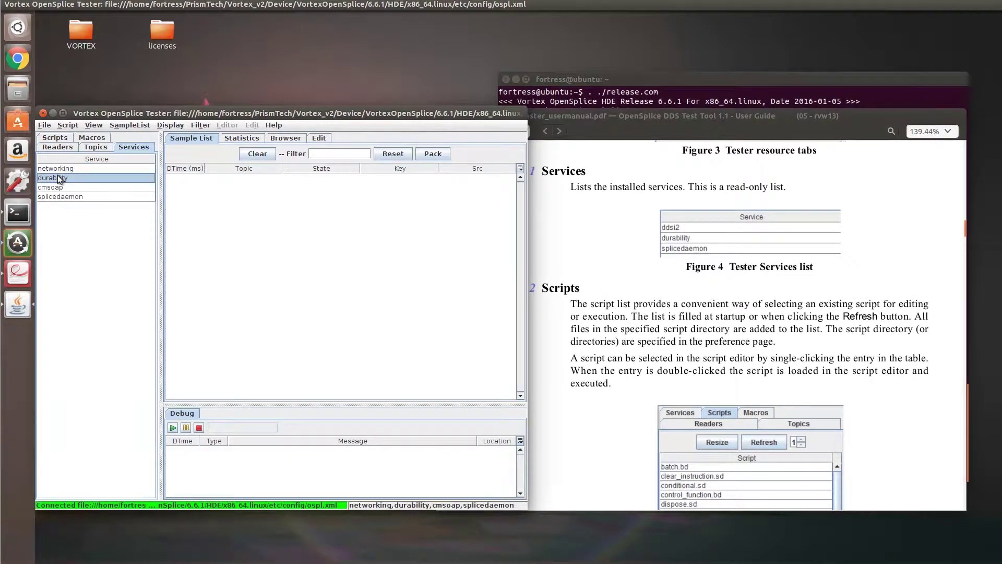
{"action": "left_click", "coordinate": [58, 187]}
{"action": "left_click", "coordinate": [59, 195]}
Read the manual's Scripts section against Tester's Scripts list, highlighting the paragraph on selecting and executing a script
{"action": "left_click", "coordinate": [613, 225]}
{"action": "scroll", "coordinate": [636, 283], "scroll_direction": "down", "scroll_amount": 4}
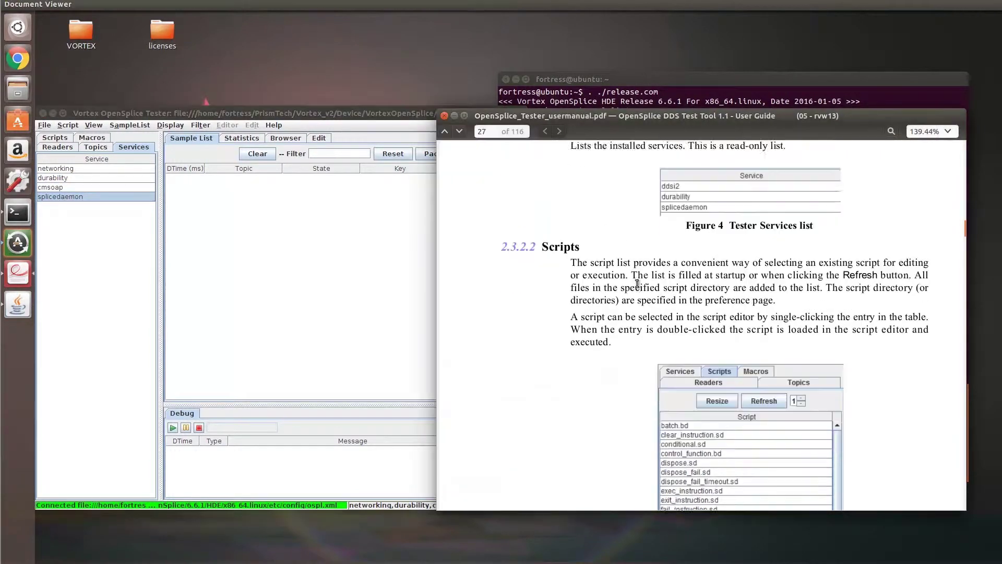
{"action": "left_click", "coordinate": [58, 138]}
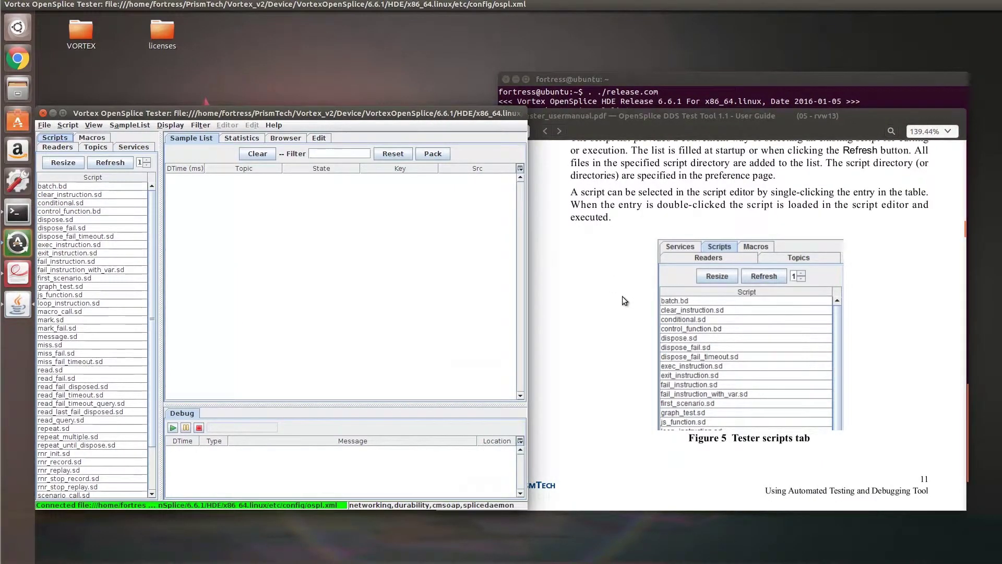
{"action": "left_click", "coordinate": [620, 255]}
{"action": "scroll", "coordinate": [620, 253], "scroll_direction": "up", "scroll_amount": 2}
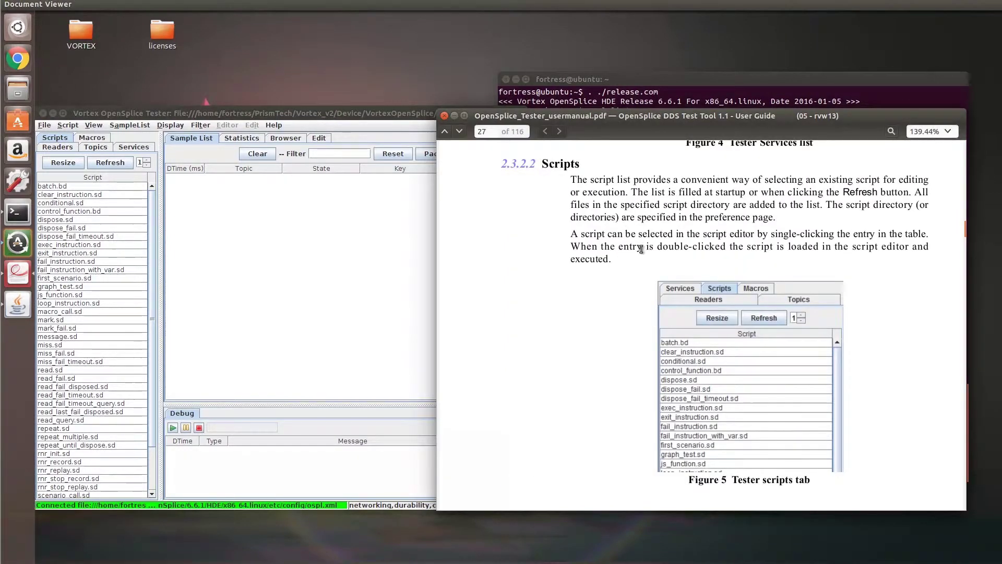
{"action": "left_click_drag", "start_coordinate": [570, 233], "coordinate": [934, 280]}
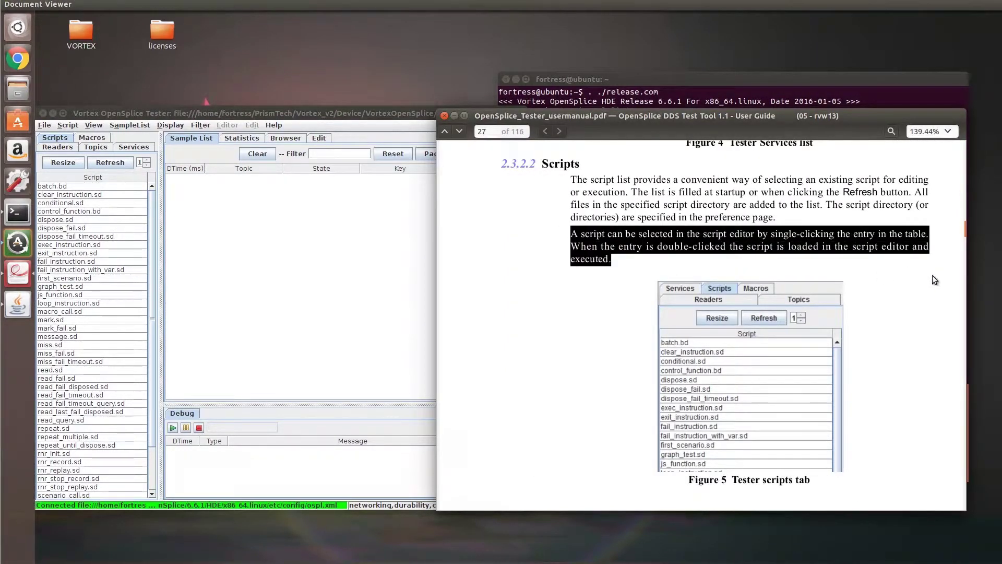
{"action": "left_click", "coordinate": [629, 312]}
{"action": "scroll", "coordinate": [628, 312], "scroll_direction": "down", "scroll_amount": 4}
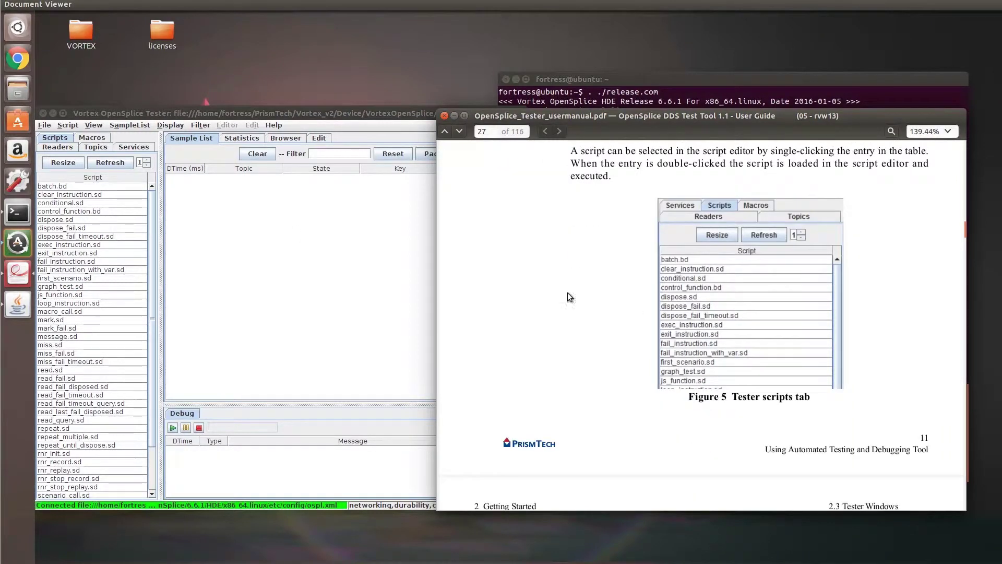
Open the clear_instruction.sd script and the send_and_check_test.md macro in Tester's script editor while following the manual to its Topics section
{"action": "double_click", "coordinate": [63, 196]}
{"action": "left_click", "coordinate": [604, 308]}
{"action": "scroll", "coordinate": [603, 308], "scroll_direction": "down", "scroll_amount": 14}
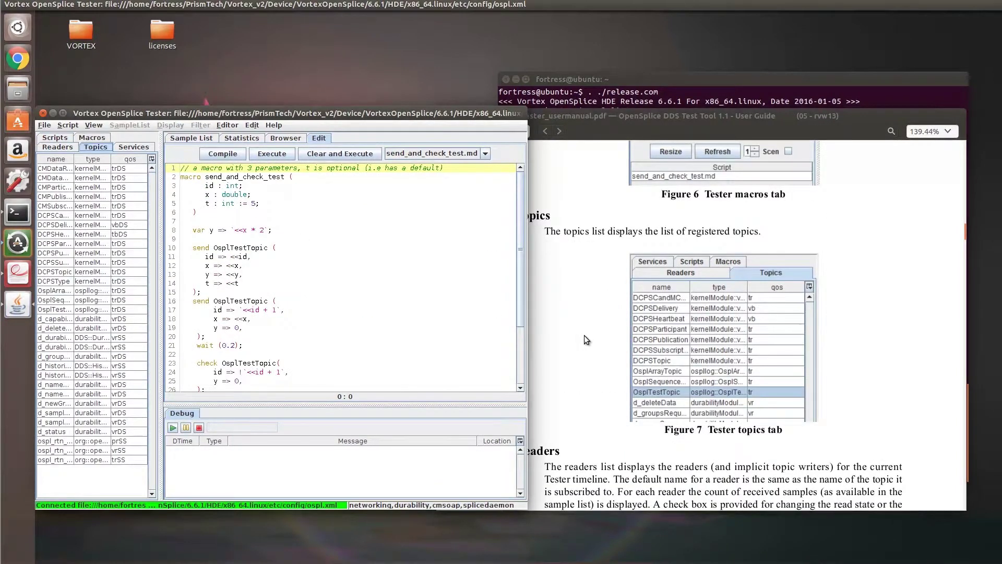
{"action": "left_click", "coordinate": [584, 335]}
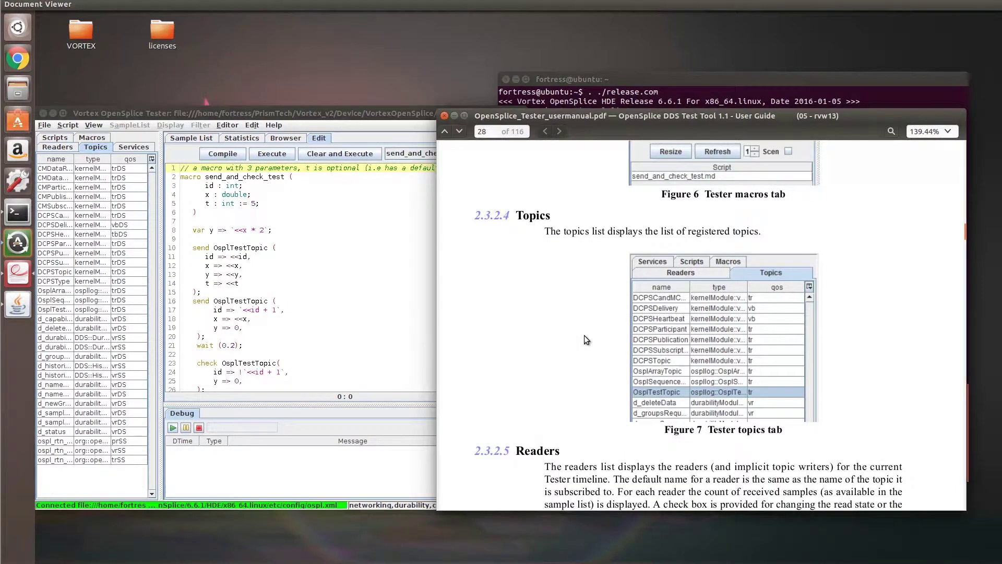
Read the manual's Readers section with its figure, and show Tester's Readers list for comparison
{"action": "scroll", "coordinate": [584, 335], "scroll_direction": "down", "scroll_amount": 5}
{"action": "scroll", "coordinate": [587, 336], "scroll_direction": "down", "scroll_amount": 1}
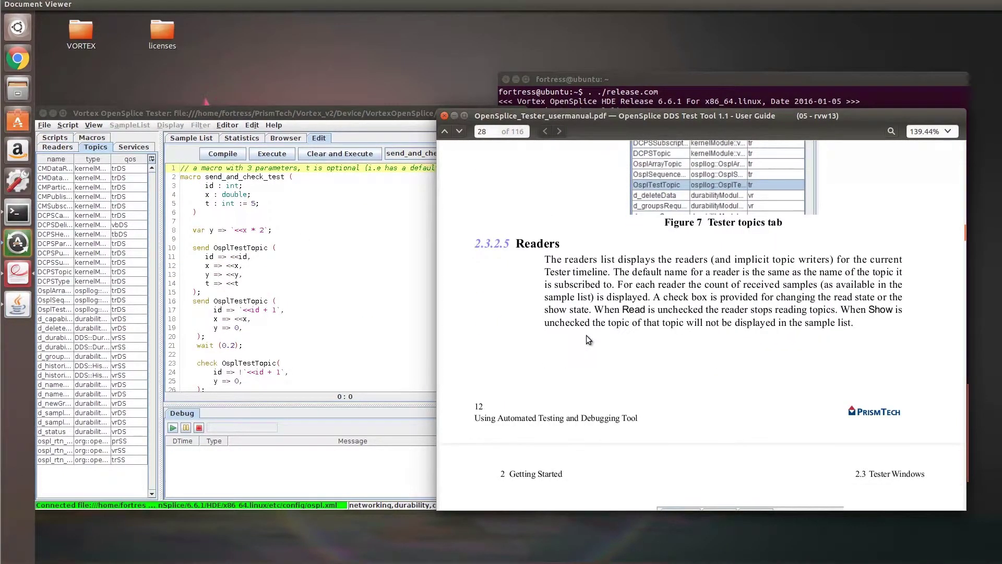
{"action": "scroll", "coordinate": [587, 340], "scroll_direction": "down", "scroll_amount": 1}
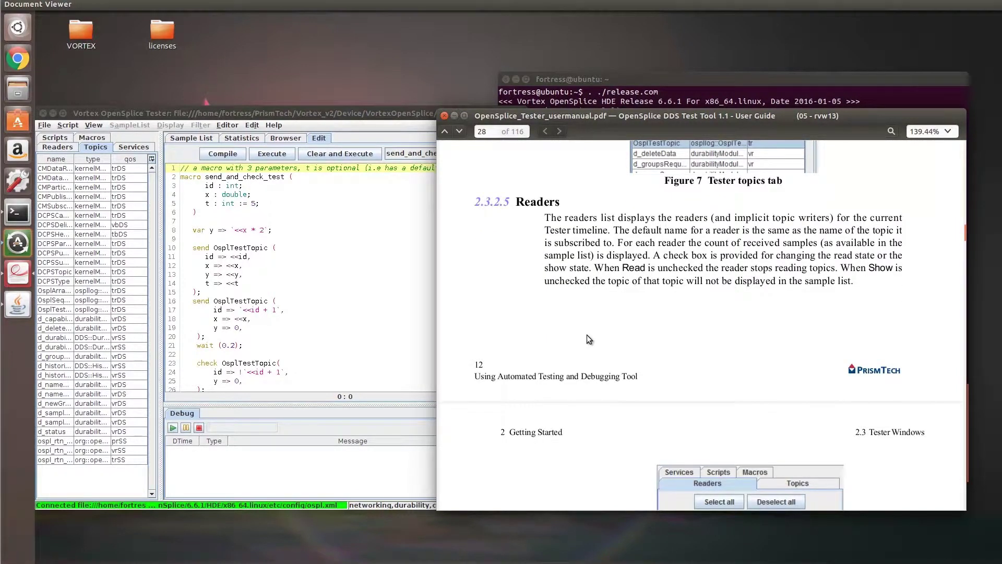
{"action": "scroll", "coordinate": [587, 334], "scroll_direction": "down", "scroll_amount": 5}
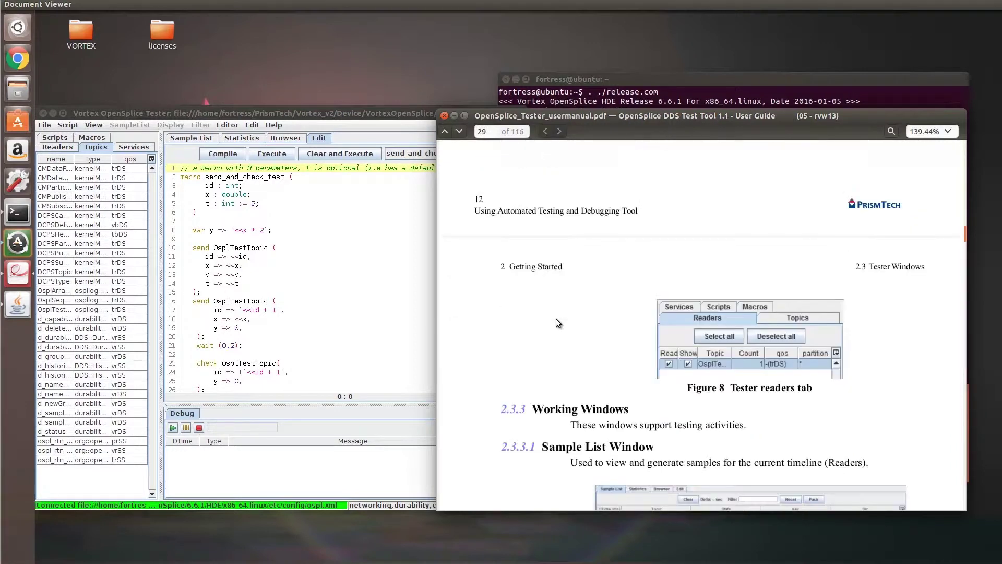
{"action": "scroll", "coordinate": [557, 320], "scroll_direction": "up", "scroll_amount": 3}
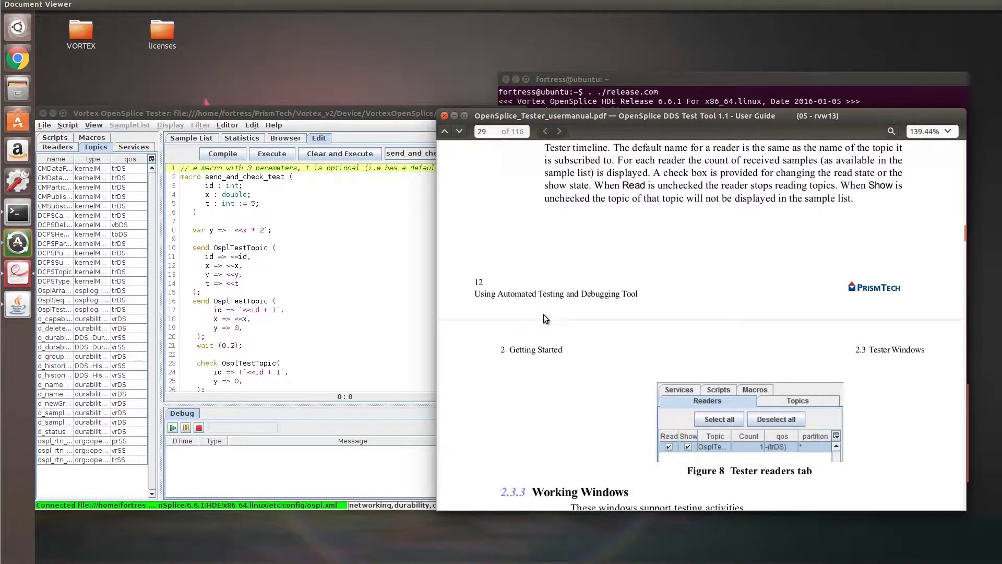
{"action": "left_click", "coordinate": [57, 147]}
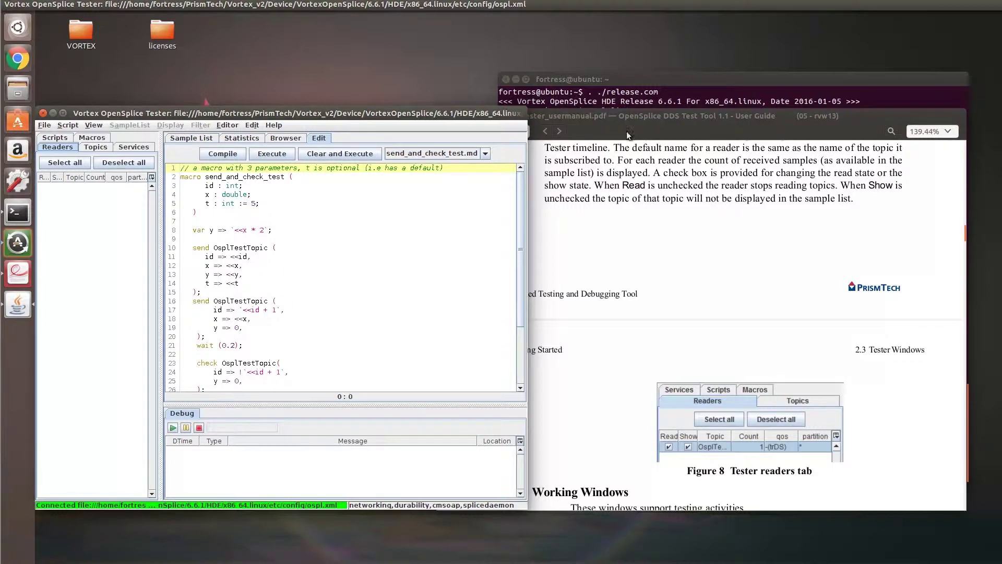
Switch to the terminal, change to the examples directory under $OSPL_HOME and list its contents
{"action": "left_click", "coordinate": [658, 84]}
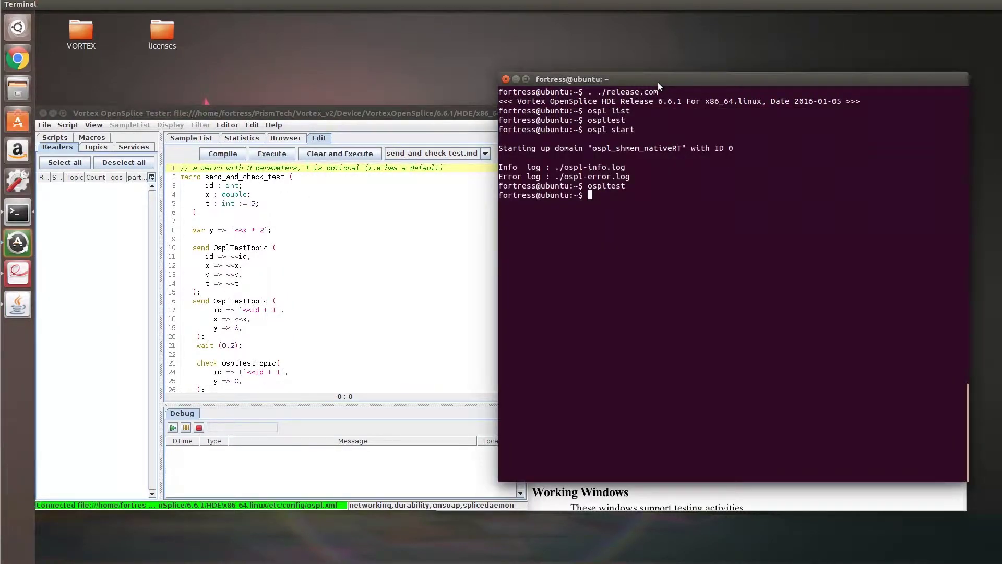
{"action": "type", "text": "cd $OSPL_HOME"}
{"action": "key", "text": "Return"}
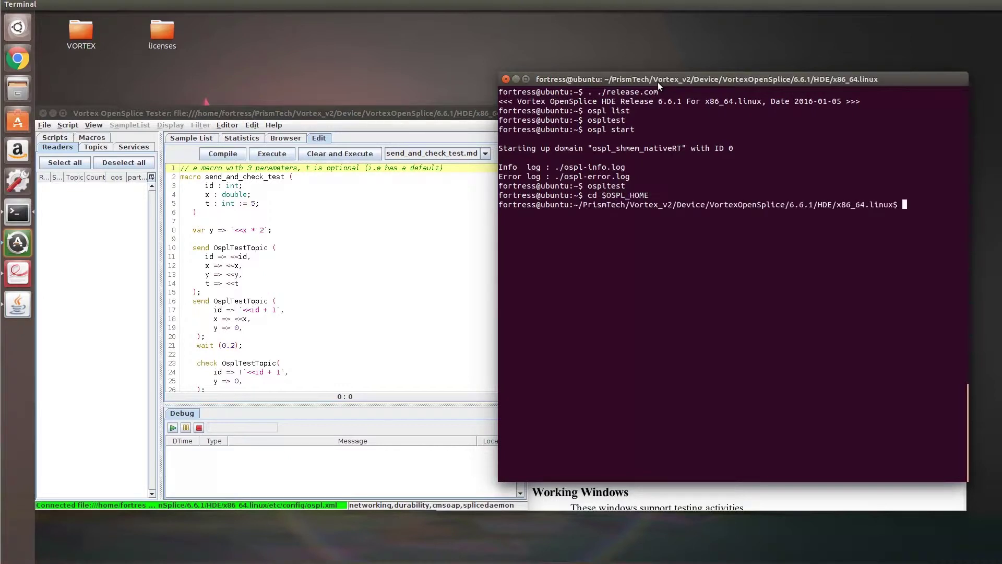
{"action": "type", "text": "cd e"}
{"action": "key", "text": "Tab"}
{"action": "key", "text": "Return"}
{"action": "type", "text": "ls"}
{"action": "key", "text": "Return"}
Change to the dcps examples directory and list its contents
{"action": "type", "text": "cd d"}
{"action": "key", "text": "Tab"}
{"action": "key", "text": "Return"}
{"action": "type", "text": "ls"}
{"action": "key", "text": "Return"}
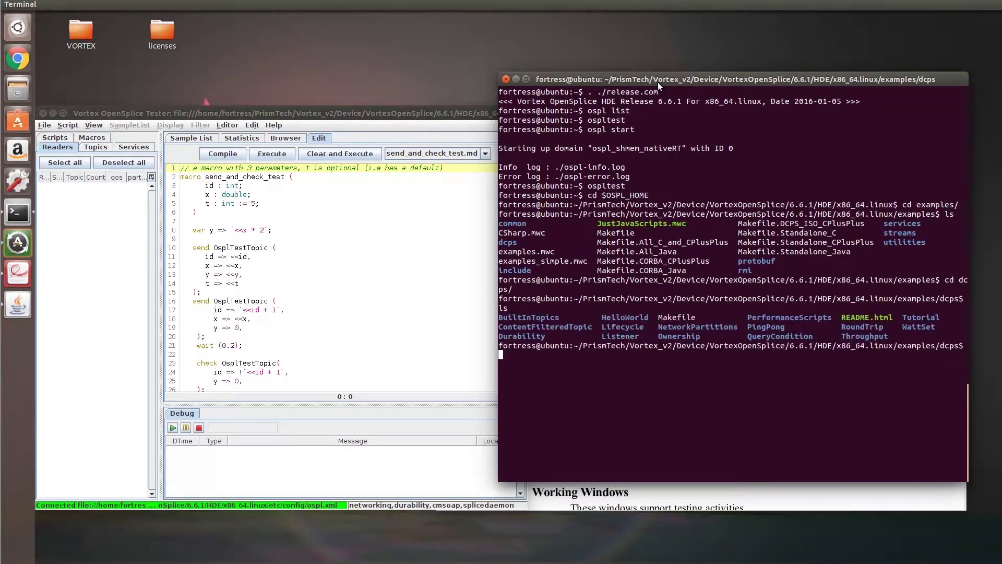
Change to the PingPong example's c directory, listing the contents of PingPong and c along the way
{"action": "type", "text": "cd P"}
{"action": "key", "text": "Tab"}
{"action": "key", "text": "Return"}
{"action": "type", "text": "ls"}
{"action": "key", "text": "Return"}
{"action": "type", "text": "cd c"}
{"action": "key", "text": "Return"}
{"action": "type", "text": "ls"}
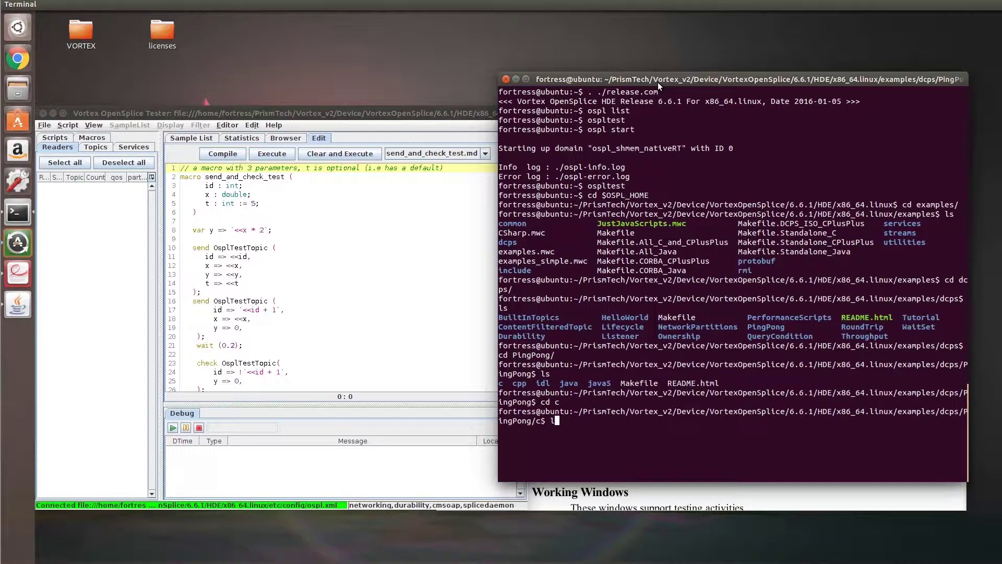
{"action": "key", "text": "Return"}
Change to the standalone directory, list its files and start the ping pong example with ./RUN
{"action": "type", "text": "cd s"}
{"action": "key", "text": "Tab"}
{"action": "key", "text": "Return"}
{"action": "type", "text": "ls"}
{"action": "key", "text": "Return"}
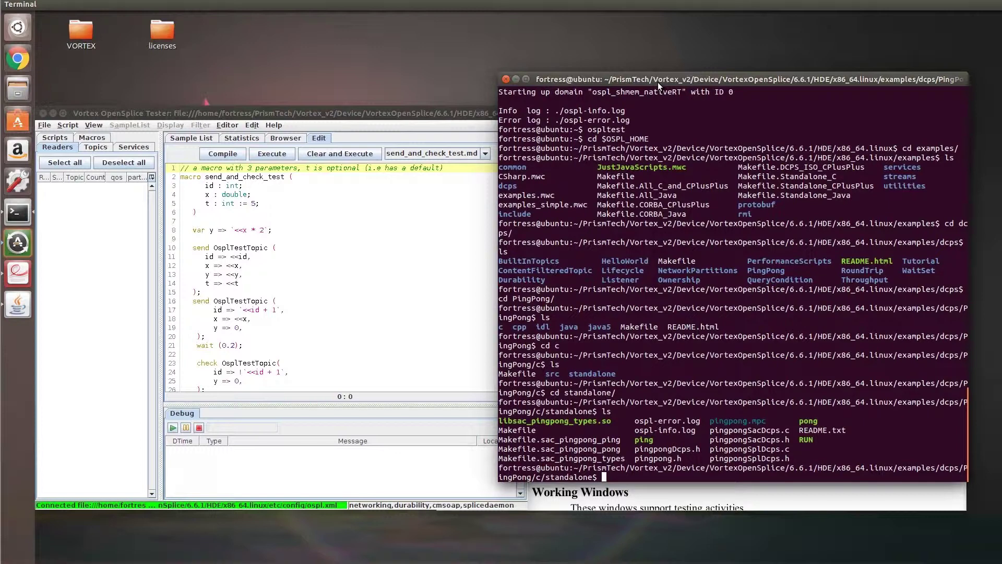
{"action": "type", "text": "./RUN"}
{"action": "key", "text": "Return"}
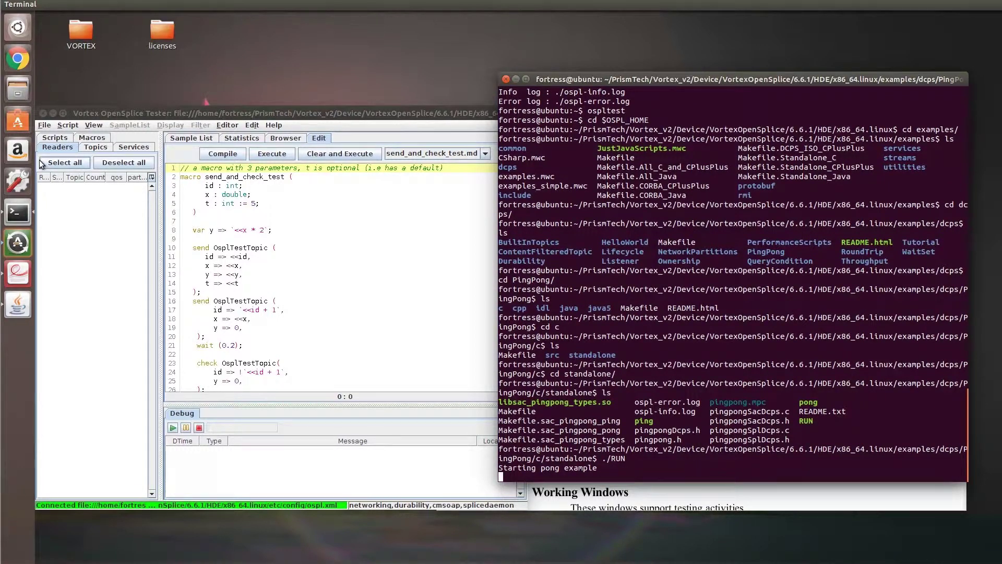
Create a default reader for the PP_array_topic topic in Tester's Topics list
{"action": "left_click", "coordinate": [95, 146]}
{"action": "scroll", "coordinate": [102, 198], "scroll_direction": "down", "scroll_amount": 1}
{"action": "left_click", "coordinate": [54, 288]}
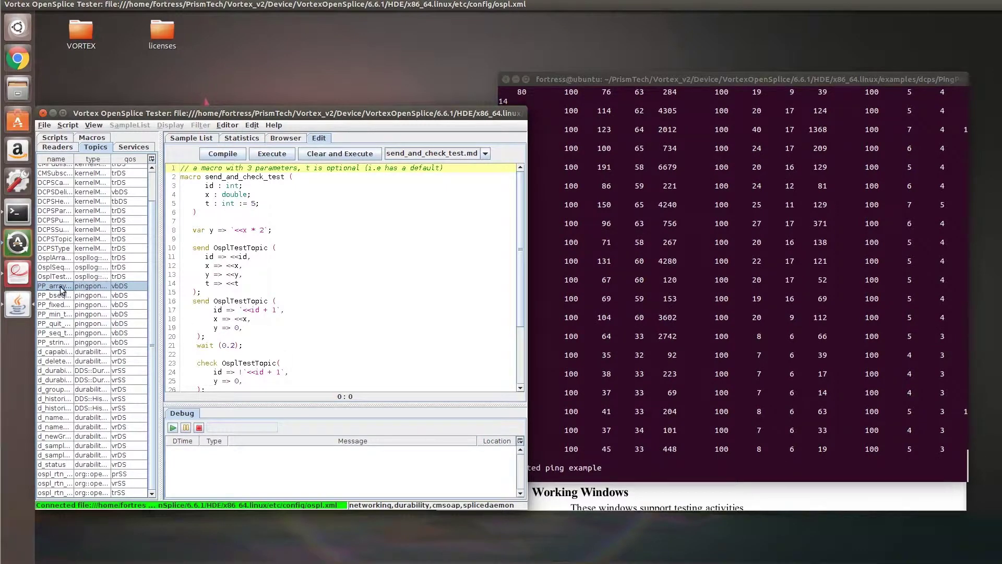
{"action": "right_click", "coordinate": [80, 287]}
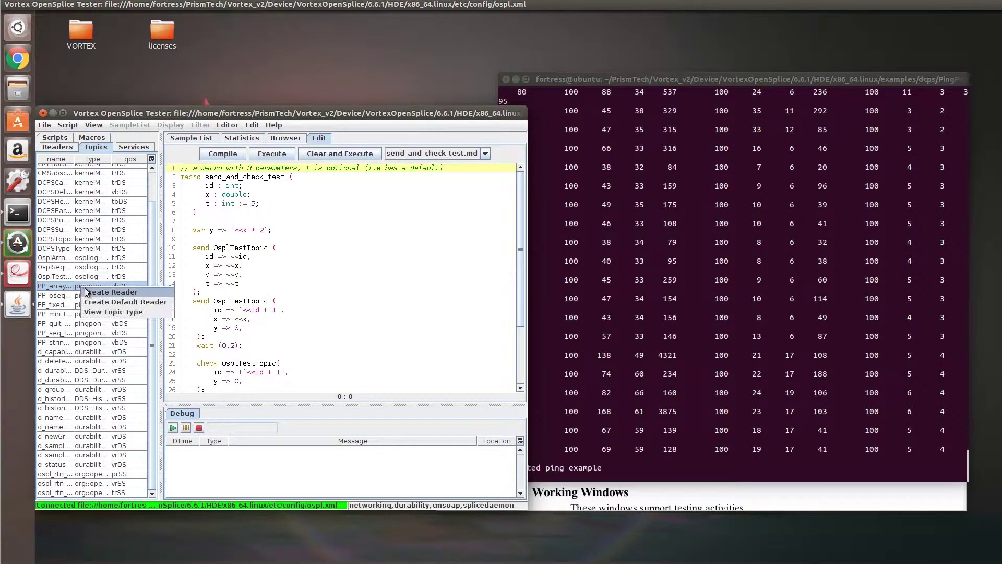
{"action": "left_click", "coordinate": [91, 300]}
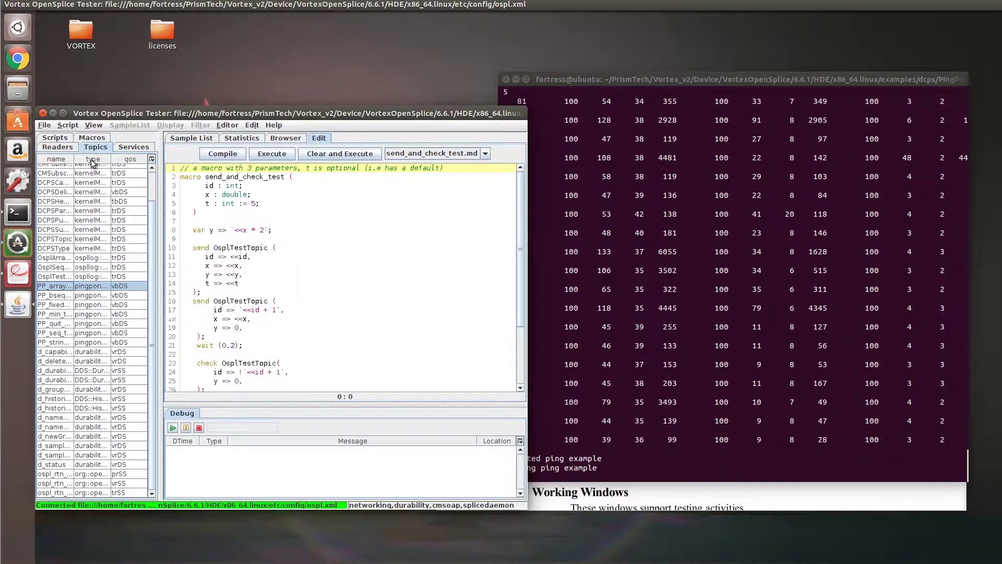
Show the new reader's samples from the Readers list, open the first PP_array_topic sample's details and move that window clear of Tester
{"action": "left_click", "coordinate": [74, 146]}
{"action": "double_click", "coordinate": [101, 186]}
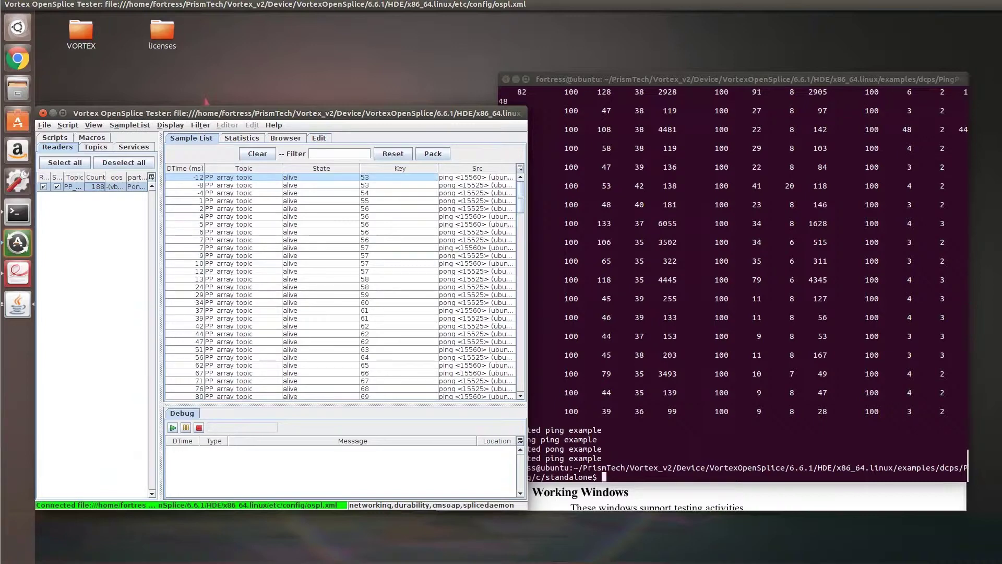
{"action": "double_click", "coordinate": [235, 177]}
{"action": "left_click_drag", "start_coordinate": [712, 127], "coordinate": [633, 155]}
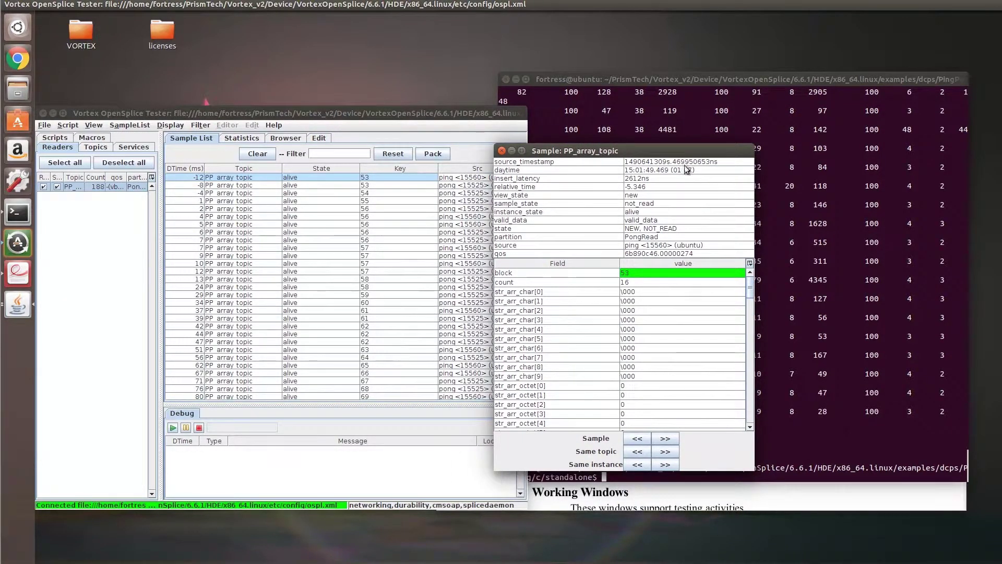
{"action": "left_click_drag", "start_coordinate": [598, 154], "coordinate": [752, 179]}
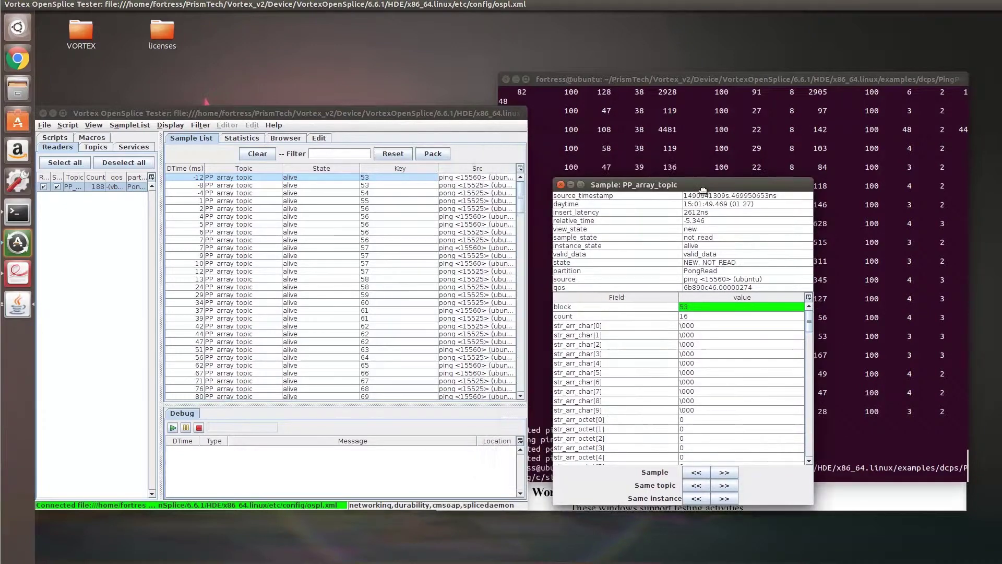
Read the manual's Sample List Window and Statistics Window sections, and show Tester's Statistics window
{"action": "left_click", "coordinate": [601, 504]}
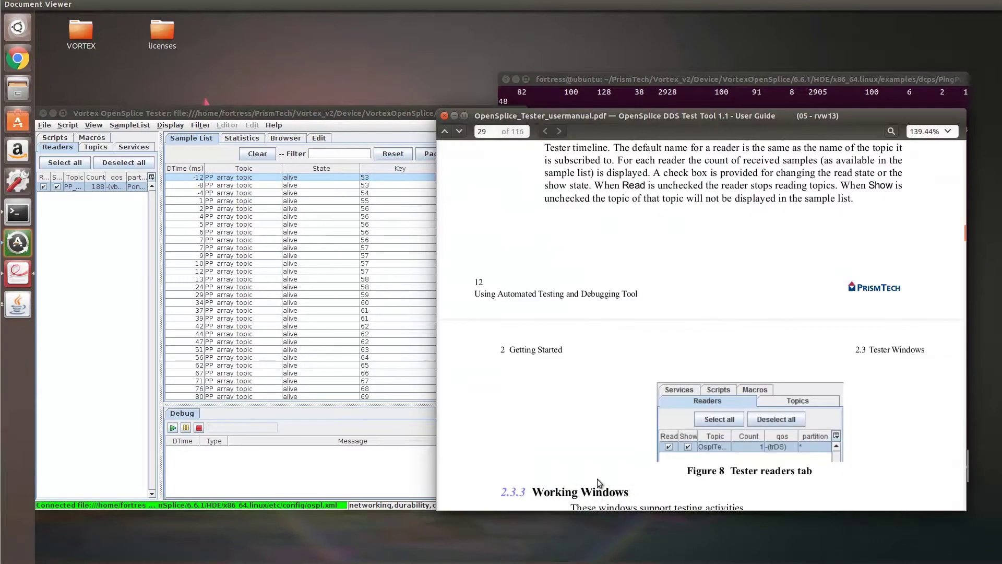
{"action": "scroll", "coordinate": [598, 465], "scroll_direction": "down", "scroll_amount": 5}
{"action": "scroll", "coordinate": [598, 450], "scroll_direction": "down", "scroll_amount": 1}
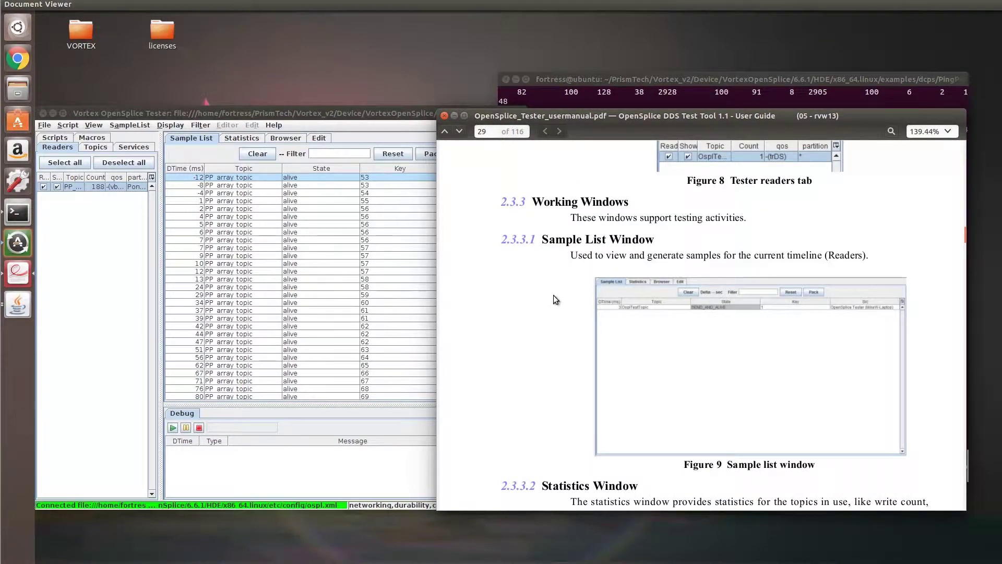
{"action": "scroll", "coordinate": [554, 296], "scroll_direction": "down", "scroll_amount": 3}
{"action": "left_click", "coordinate": [243, 138]}
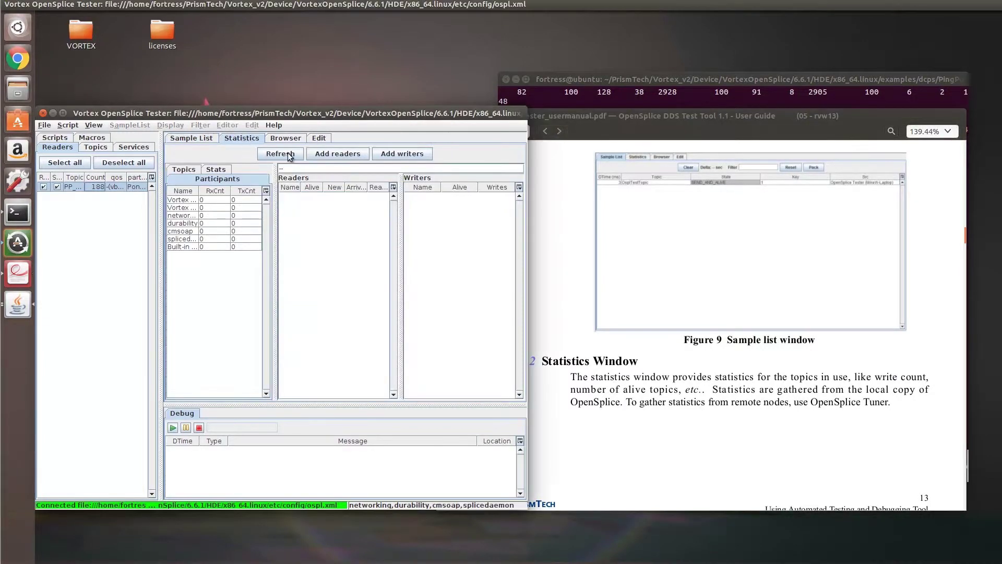
Bring up the manual's Browser Window section, and in Tester's Browser expand Topics to examine the readers and writers of CMDataReader and CMPublisher
{"action": "left_click", "coordinate": [566, 317]}
{"action": "scroll", "coordinate": [566, 317], "scroll_direction": "down", "scroll_amount": 10}
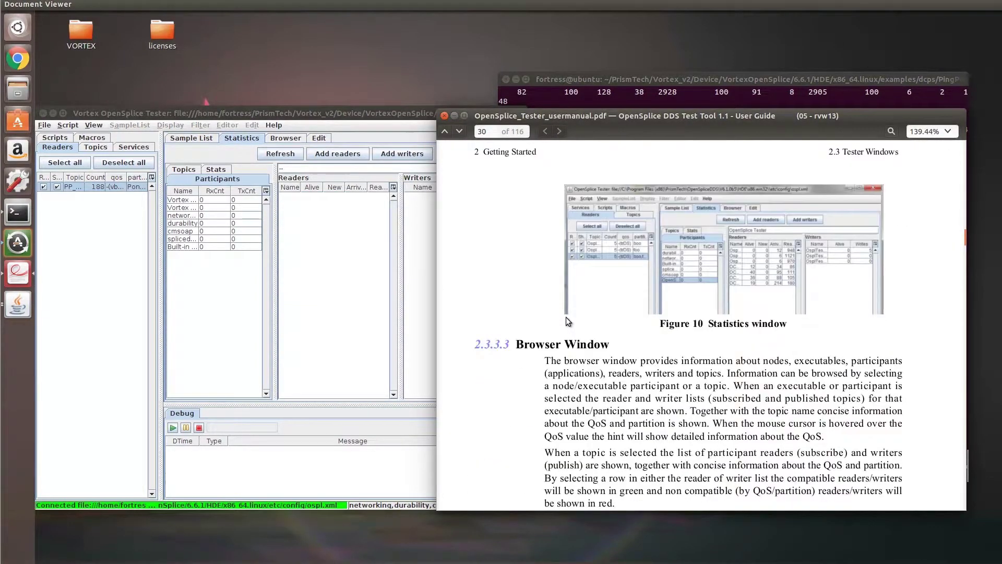
{"action": "left_click", "coordinate": [300, 139]}
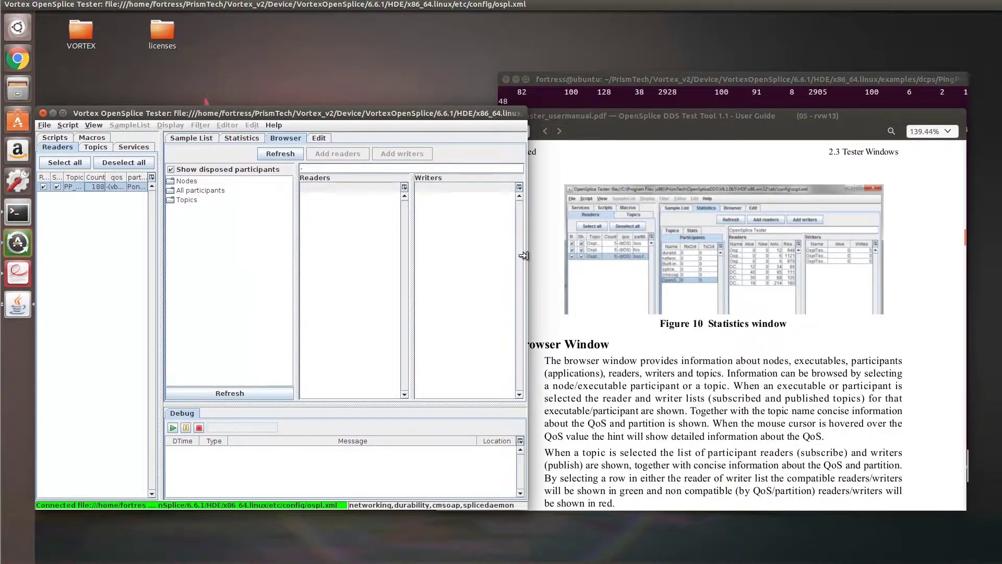
{"action": "double_click", "coordinate": [187, 199]}
{"action": "left_click", "coordinate": [201, 191]}
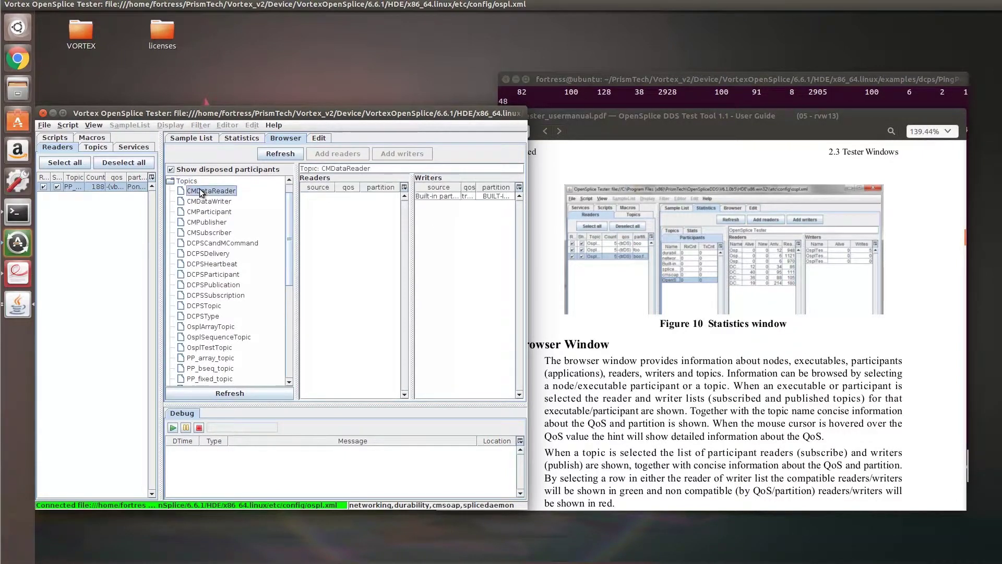
{"action": "left_click", "coordinate": [213, 223]}
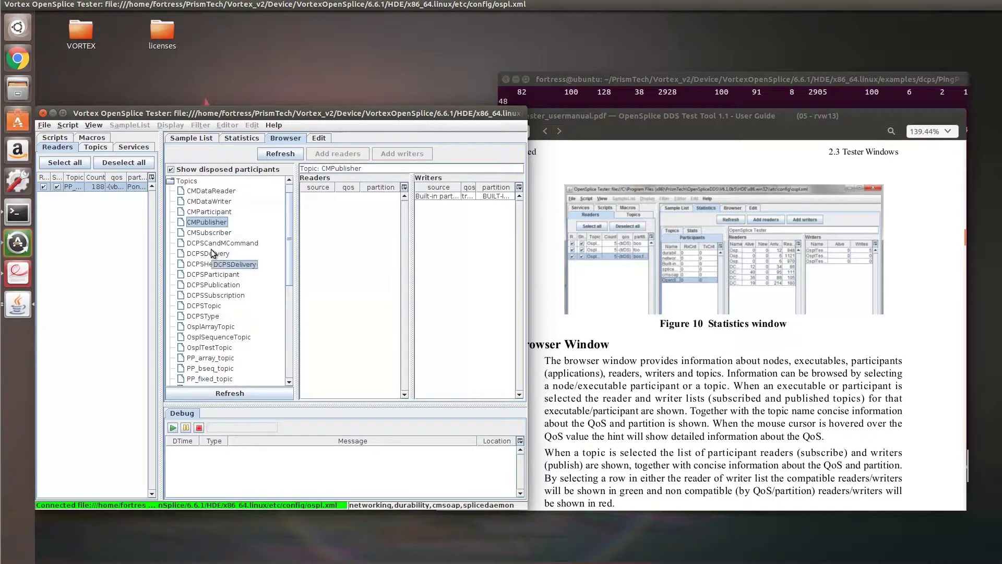
Examine the readers and writers of PP_string_topic in Tester's Browser, and read the rest of the manual's Browser Window section
{"action": "scroll", "coordinate": [208, 250], "scroll_direction": "down", "scroll_amount": 6}
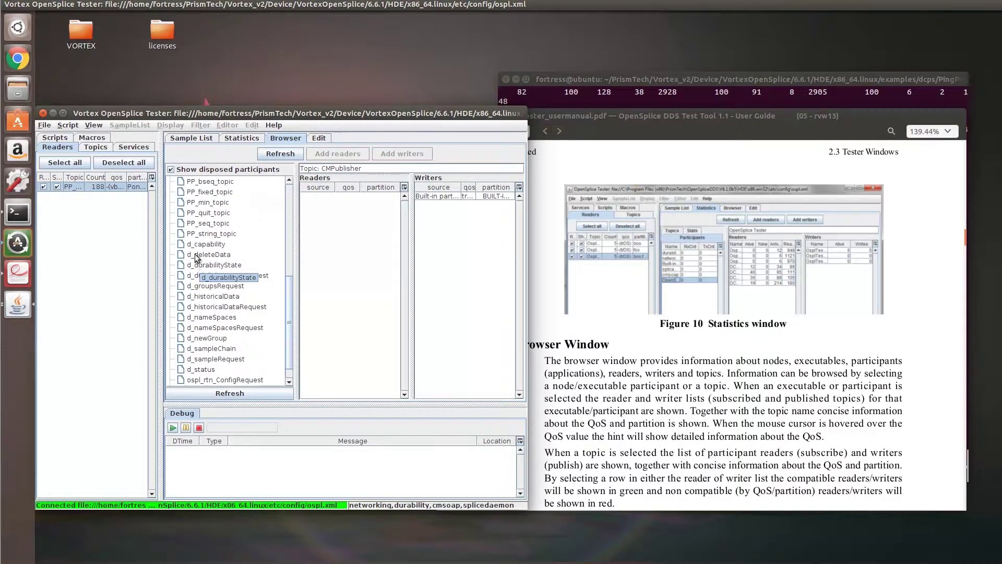
{"action": "left_click", "coordinate": [198, 232]}
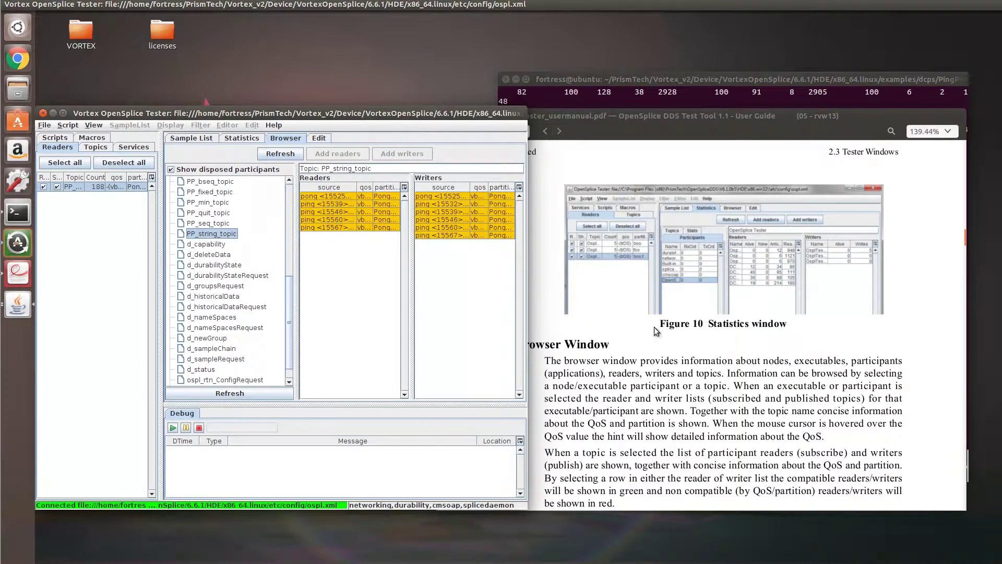
{"action": "left_click", "coordinate": [626, 344]}
{"action": "scroll", "coordinate": [627, 342], "scroll_direction": "down", "scroll_amount": 3}
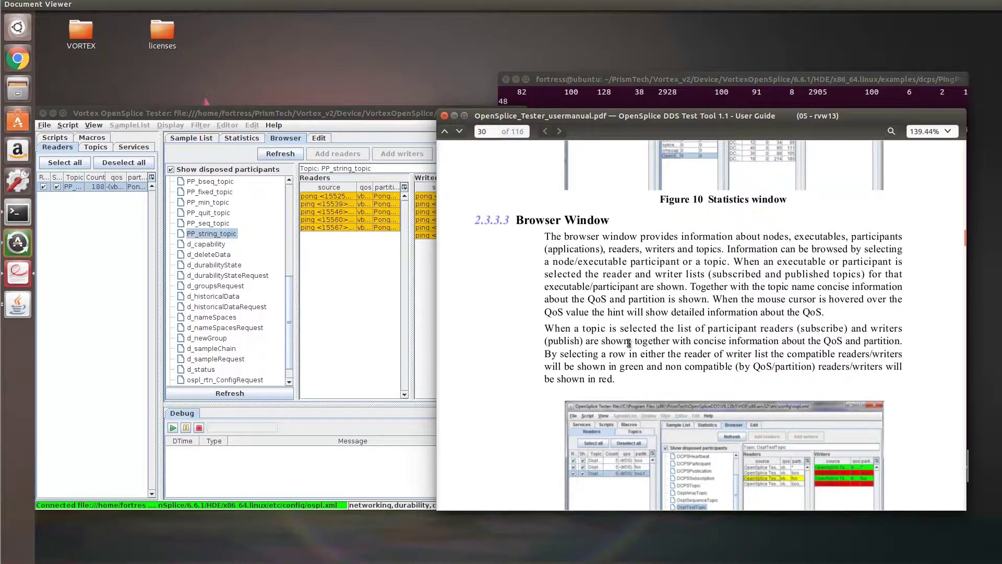
Read the manual's Edit Window and Debug Window sections, and show the send_and_check_test.md macro in Tester's Edit window
{"action": "scroll", "coordinate": [628, 342], "scroll_direction": "down", "scroll_amount": 10}
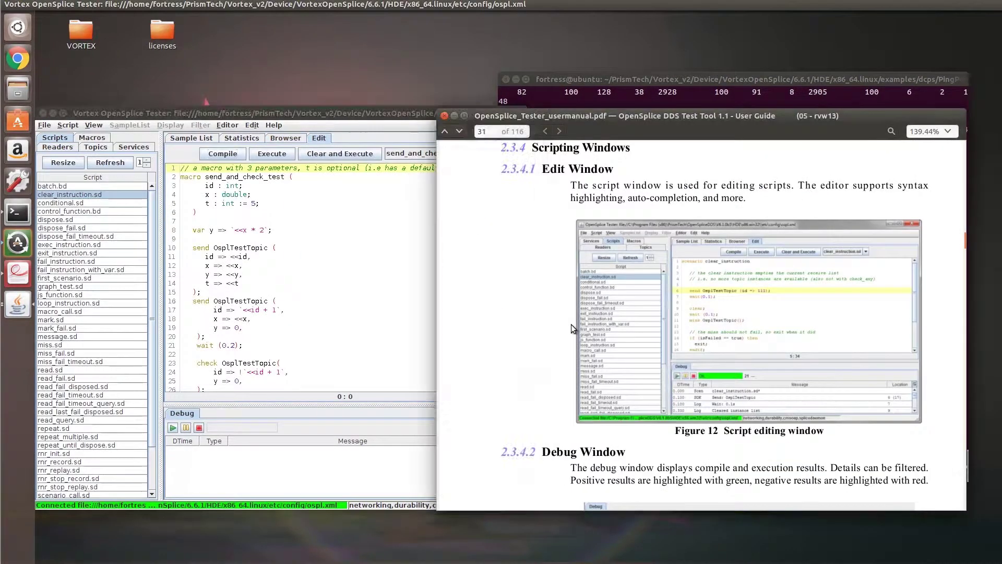
{"action": "scroll", "coordinate": [572, 324], "scroll_direction": "down", "scroll_amount": 4}
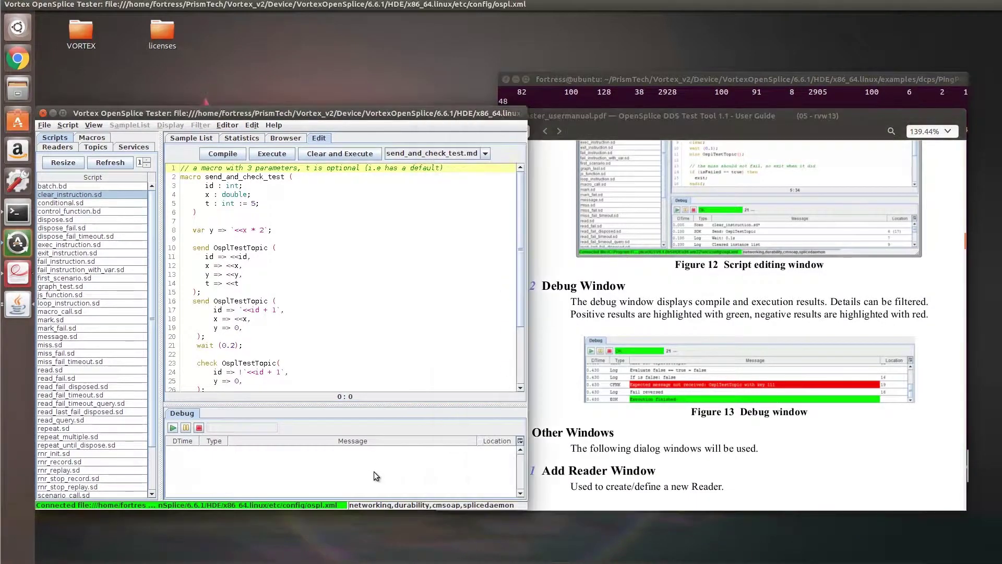
{"action": "scroll", "coordinate": [567, 374], "scroll_direction": "down", "scroll_amount": 12}
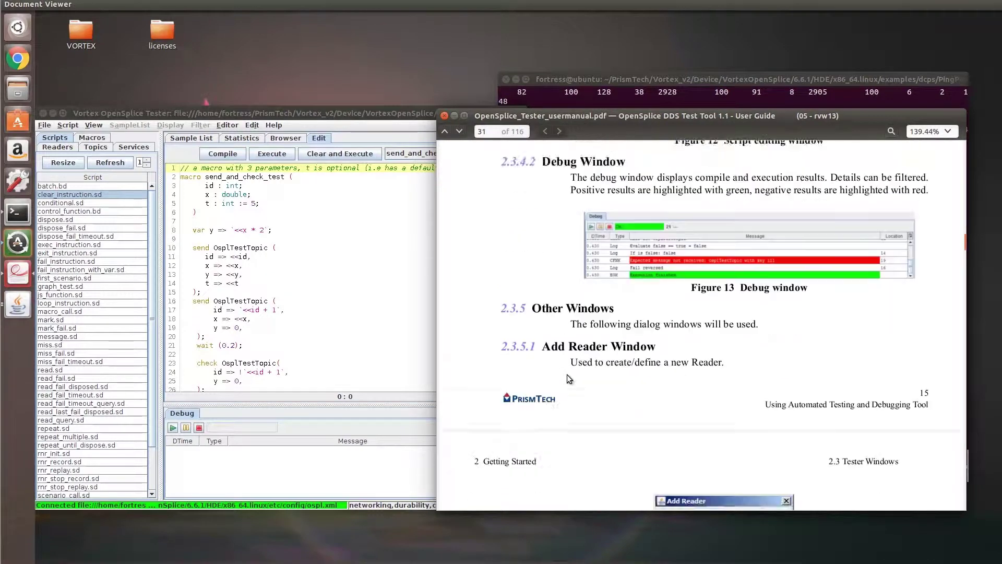
Look through the manual's Add Reader and Batch Window sections, and go back to section 2.2, Trying out Tester
{"action": "scroll", "coordinate": [567, 374], "scroll_direction": "down", "scroll_amount": 4}
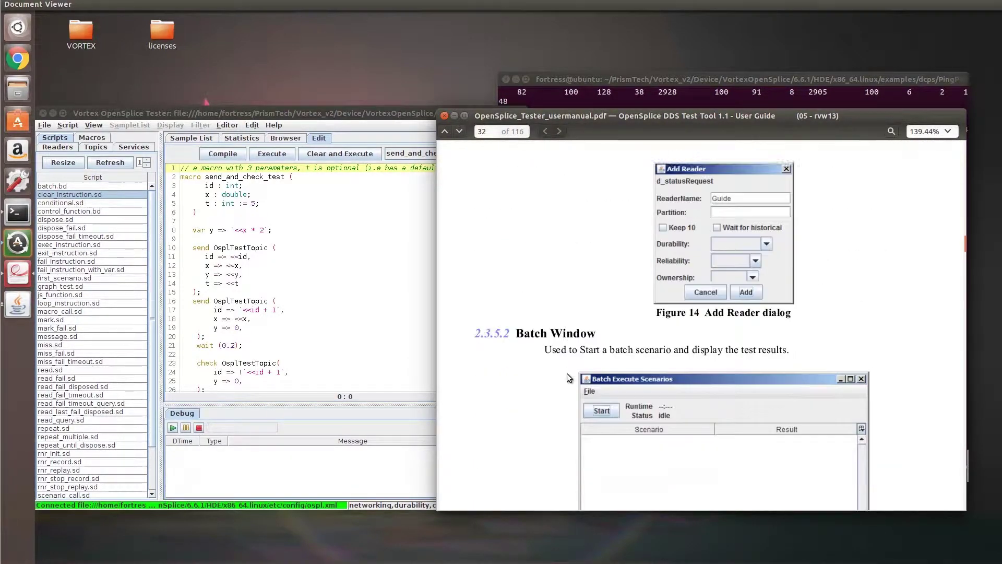
{"action": "scroll", "coordinate": [567, 373], "scroll_direction": "down", "scroll_amount": 1}
{"action": "scroll", "coordinate": [567, 374], "scroll_direction": "down", "scroll_amount": 8}
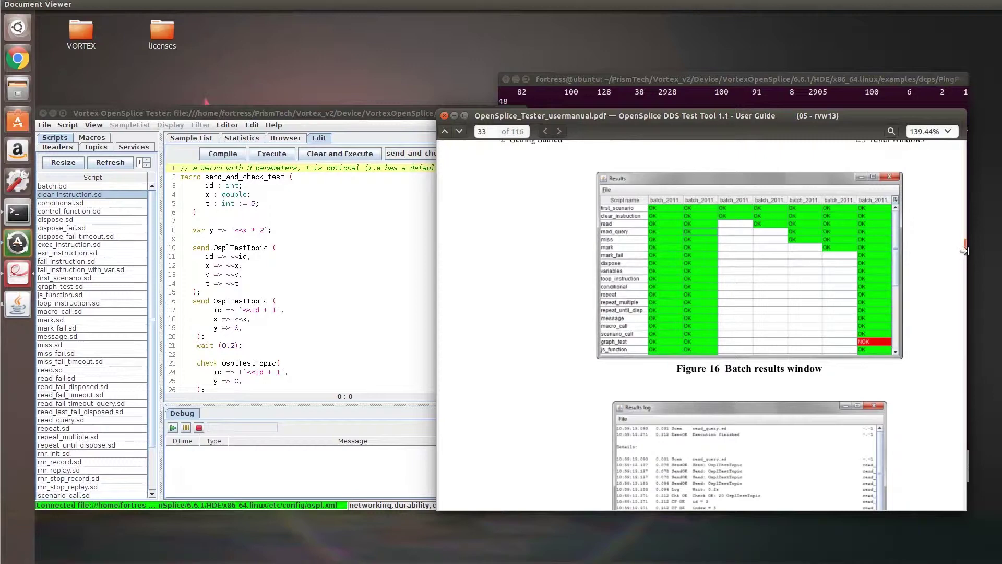
{"action": "left_click_drag", "start_coordinate": [964, 249], "coordinate": [966, 223]}
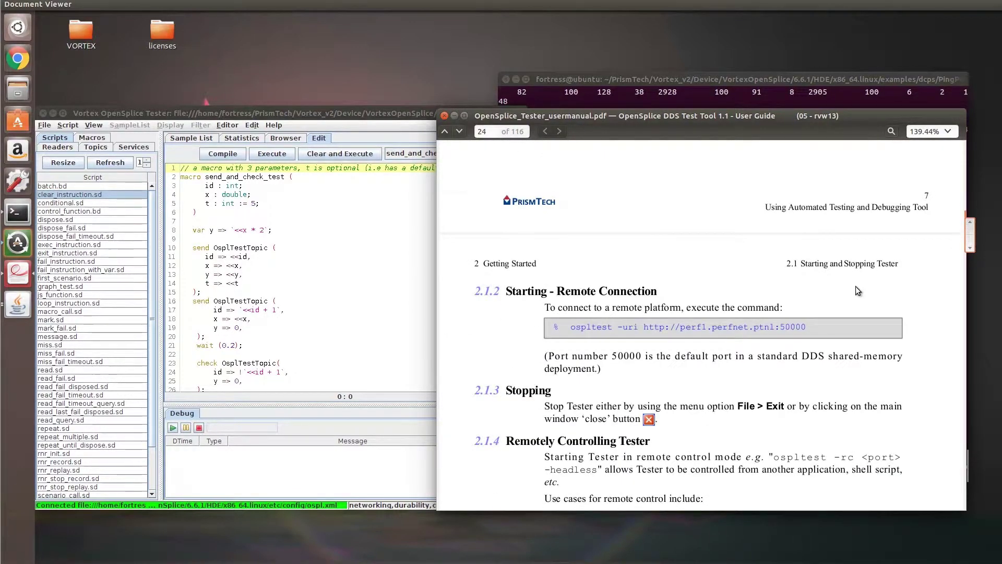
{"action": "scroll", "coordinate": [852, 315], "scroll_direction": "down", "scroll_amount": 10}
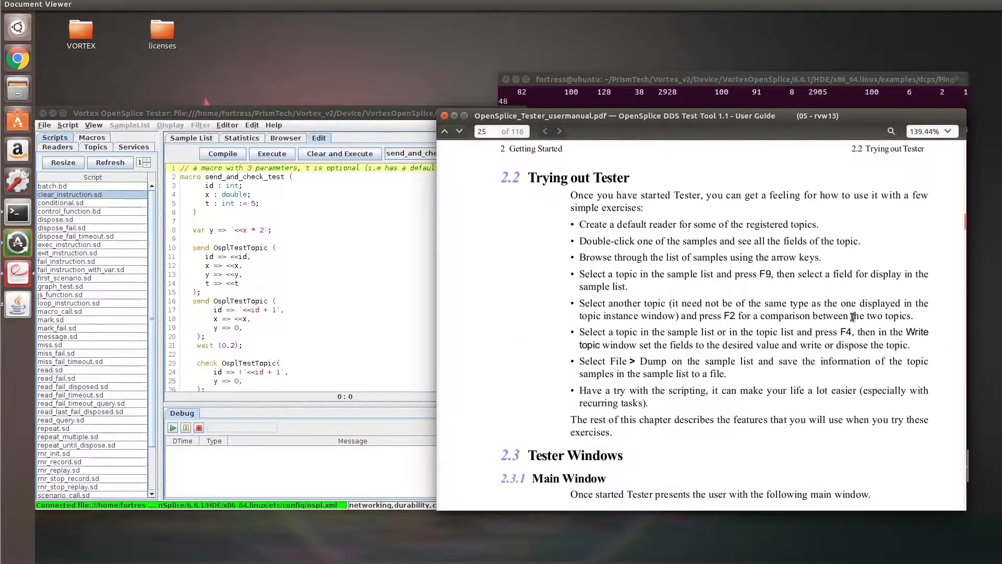
Create default readers for the DCPSDelivery and PP_min_topic topics, and check them in the Readers list
{"action": "left_click", "coordinate": [89, 143]}
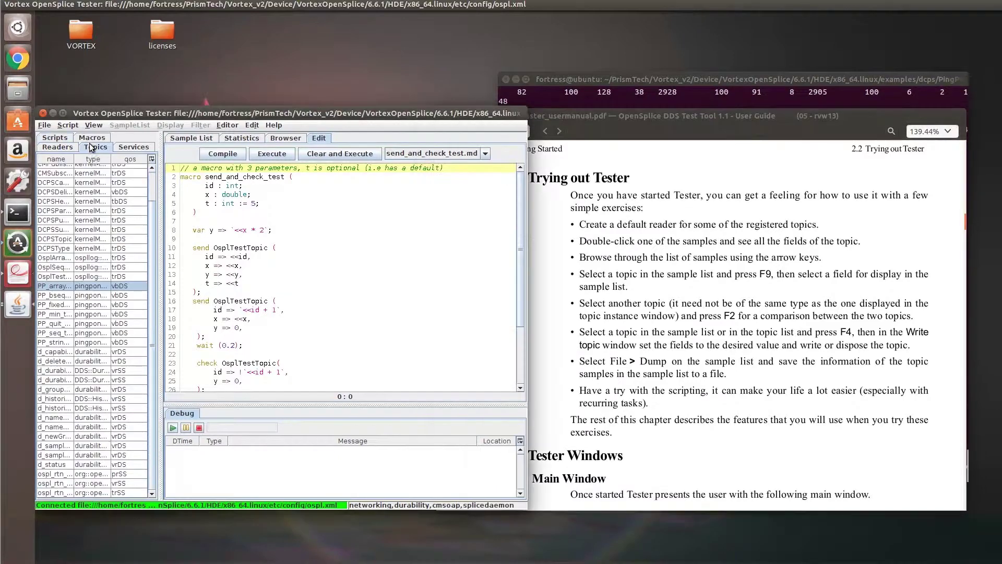
{"action": "right_click", "coordinate": [60, 193]}
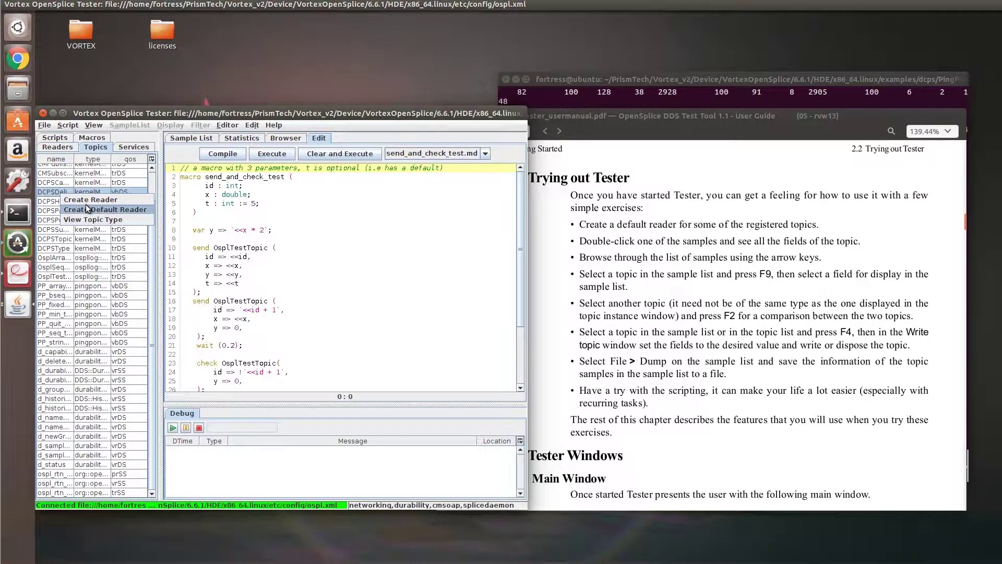
{"action": "left_click", "coordinate": [83, 209]}
{"action": "left_click", "coordinate": [60, 232]}
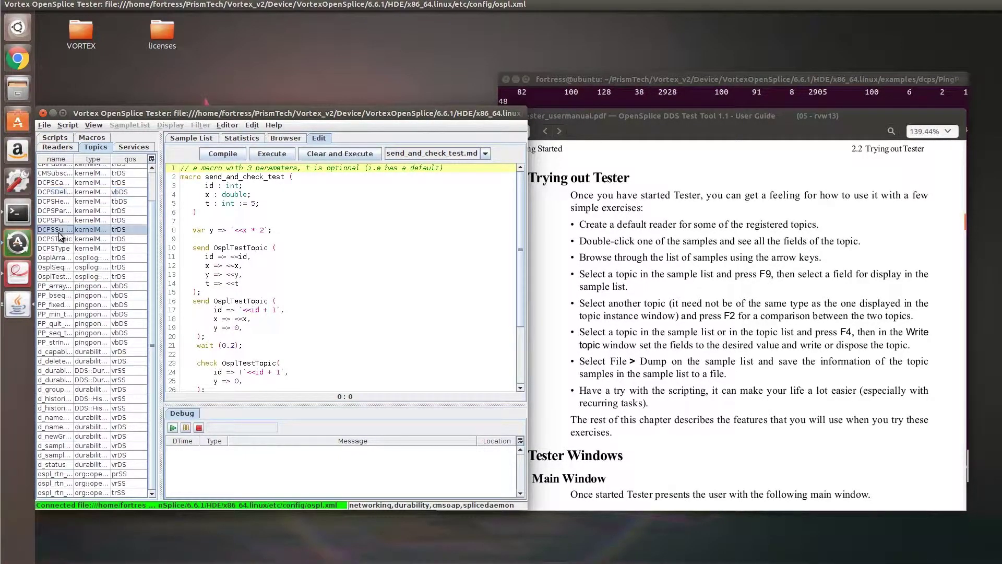
{"action": "left_click", "coordinate": [60, 316]}
{"action": "right_click", "coordinate": [60, 316]}
{"action": "left_click", "coordinate": [71, 332]}
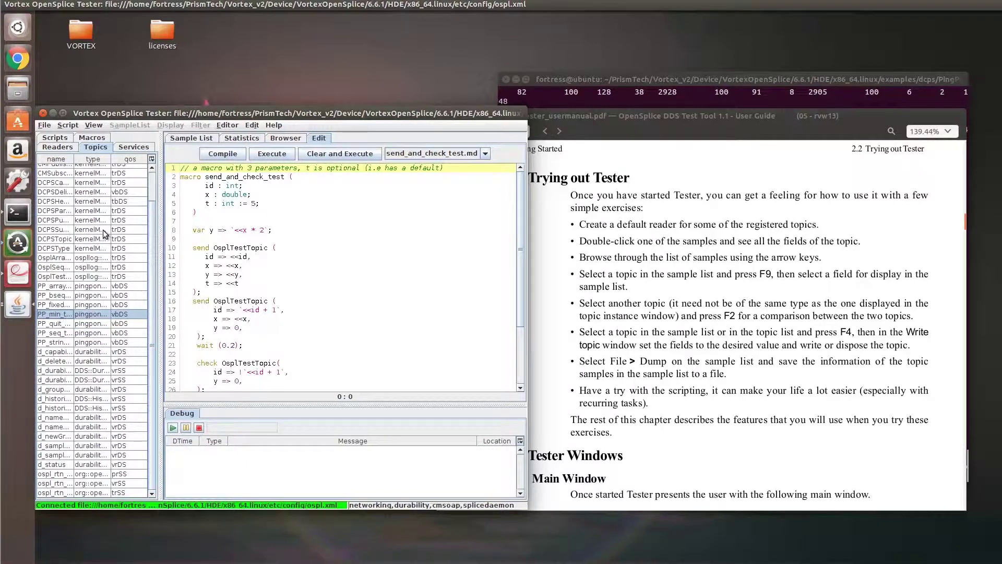
{"action": "left_click", "coordinate": [66, 148]}
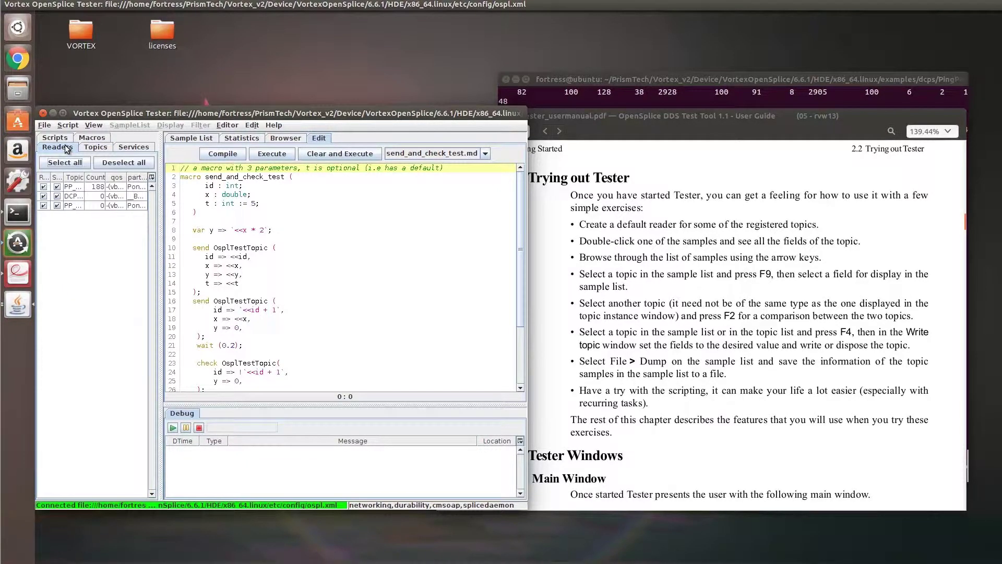
Show the PP_array_topic reader's samples with the first sample's details, and move the details window off the manual onto Tester
{"action": "left_click", "coordinate": [95, 147]}
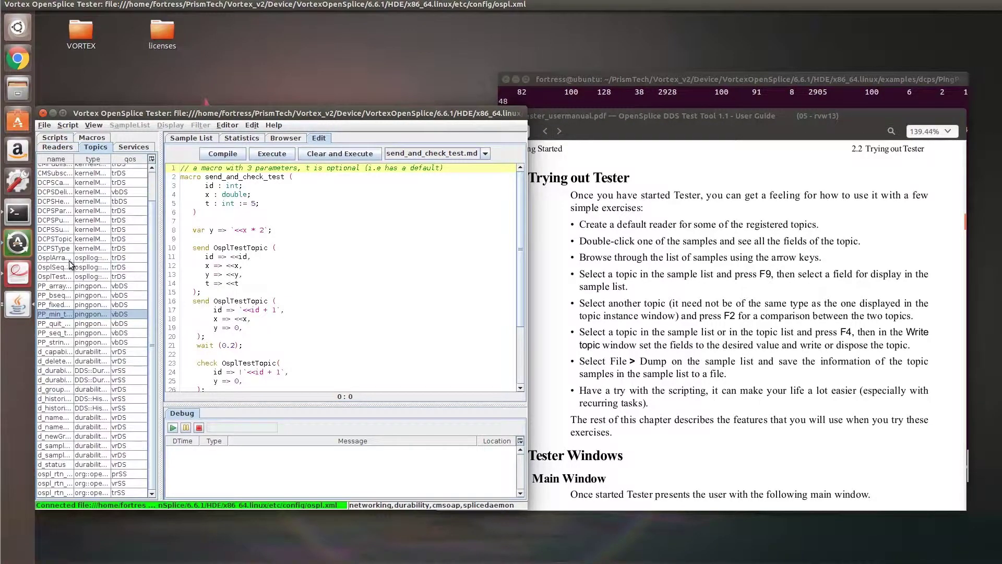
{"action": "left_click", "coordinate": [60, 295]}
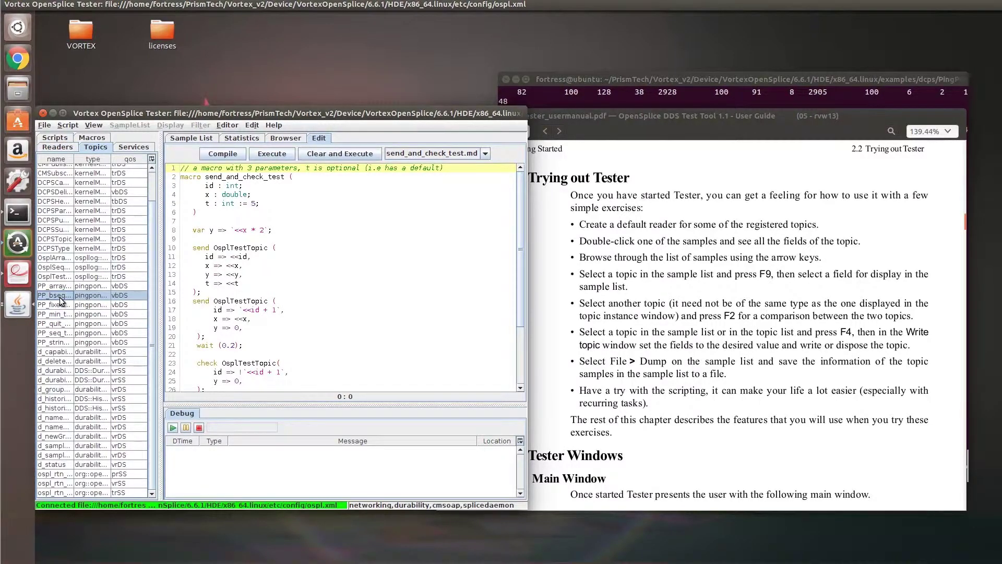
{"action": "left_click", "coordinate": [68, 147]}
{"action": "double_click", "coordinate": [73, 187]}
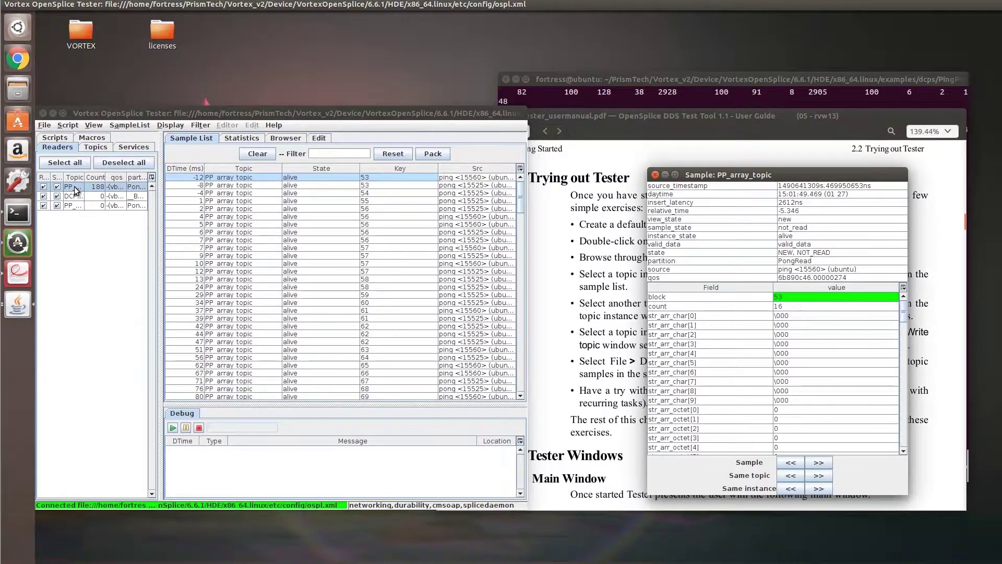
{"action": "left_click_drag", "start_coordinate": [748, 179], "coordinate": [368, 90]}
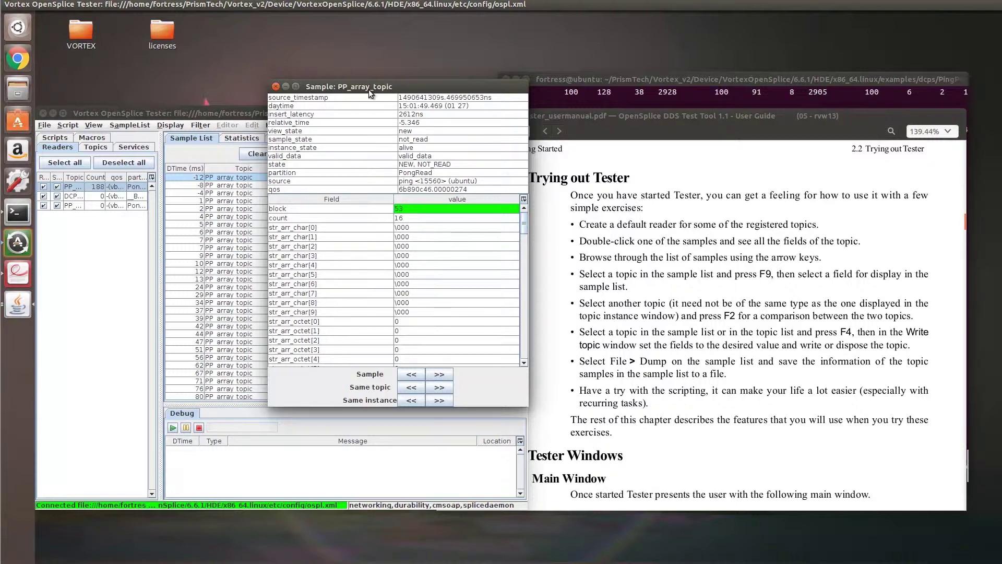
Browse down the entries of the sample details window, and call up the display-field selection for a PP_array_topic sample in the list
{"action": "key", "text": "Down"}
{"action": "key", "text": "Down"}
{"action": "key", "text": "Down"}
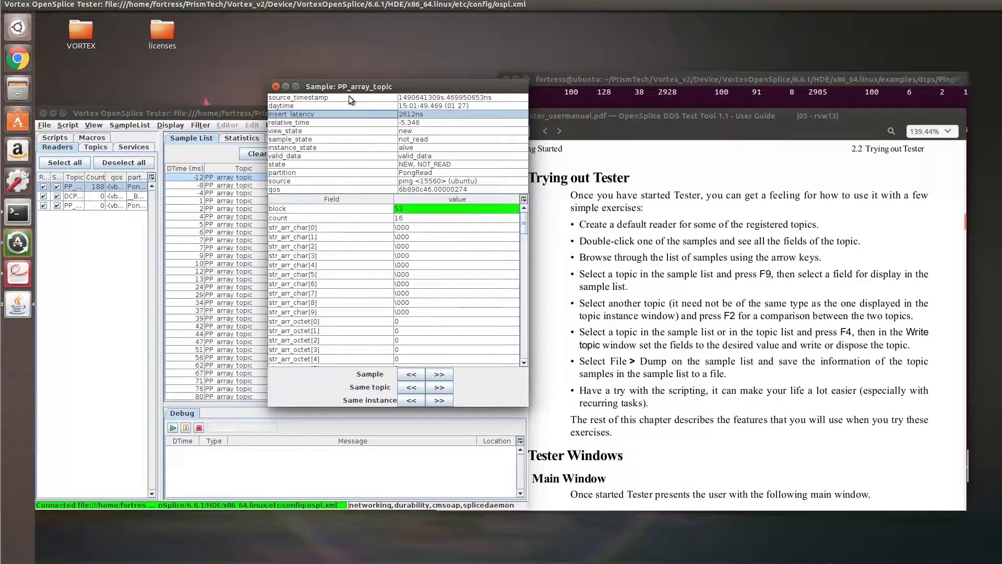
{"action": "left_click", "coordinate": [228, 209]}
{"action": "key", "text": "F9"}
{"action": "left_click_drag", "start_coordinate": [120, 17], "coordinate": [484, 240]}
Open a second PP_array_topic sample from the list for comparison, and arrange both sample details windows side by side
{"action": "left_click", "coordinate": [241, 240]}
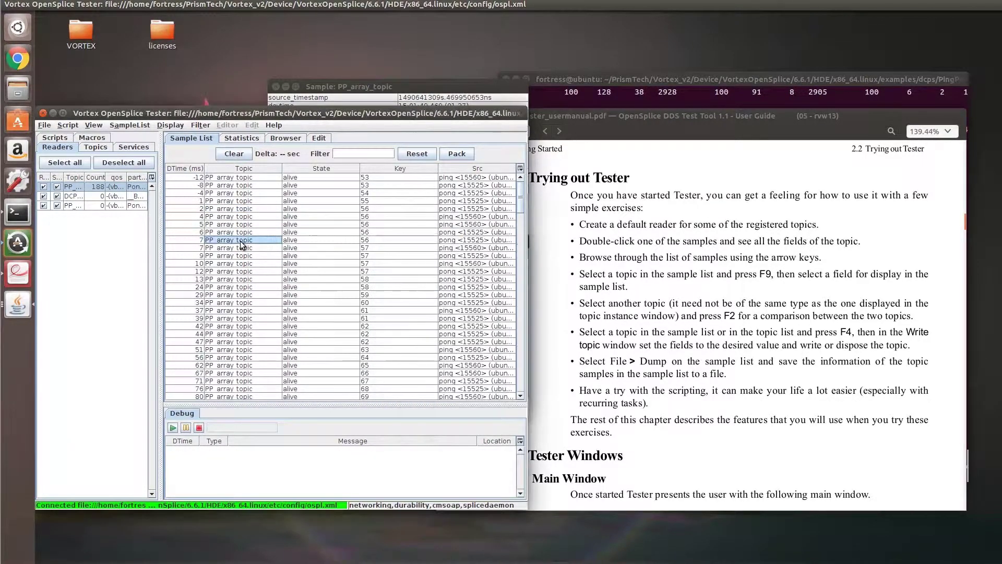
{"action": "double_click", "coordinate": [240, 240]}
{"action": "left_click_drag", "start_coordinate": [360, 89], "coordinate": [481, 127]}
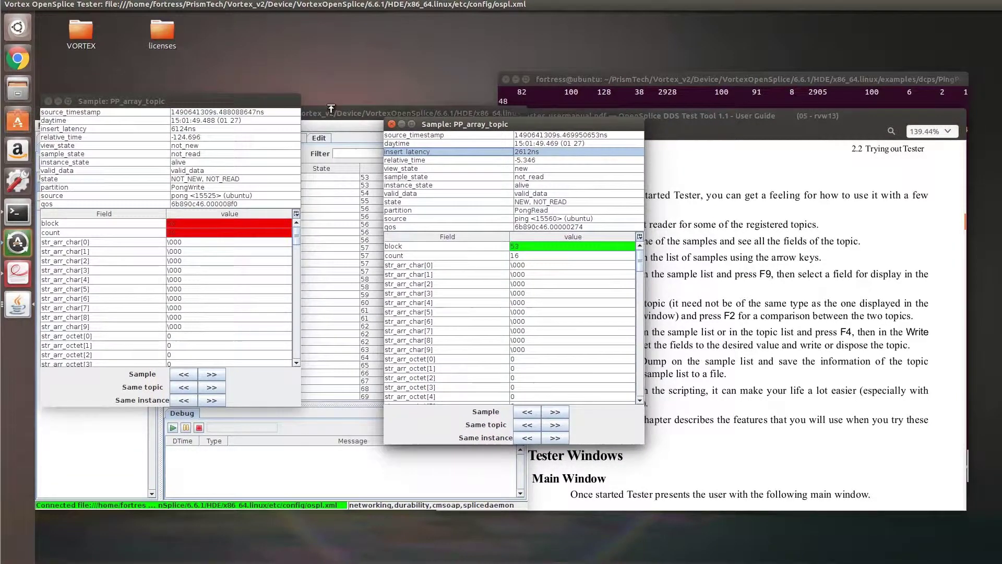
{"action": "left_click_drag", "start_coordinate": [222, 106], "coordinate": [308, 144]}
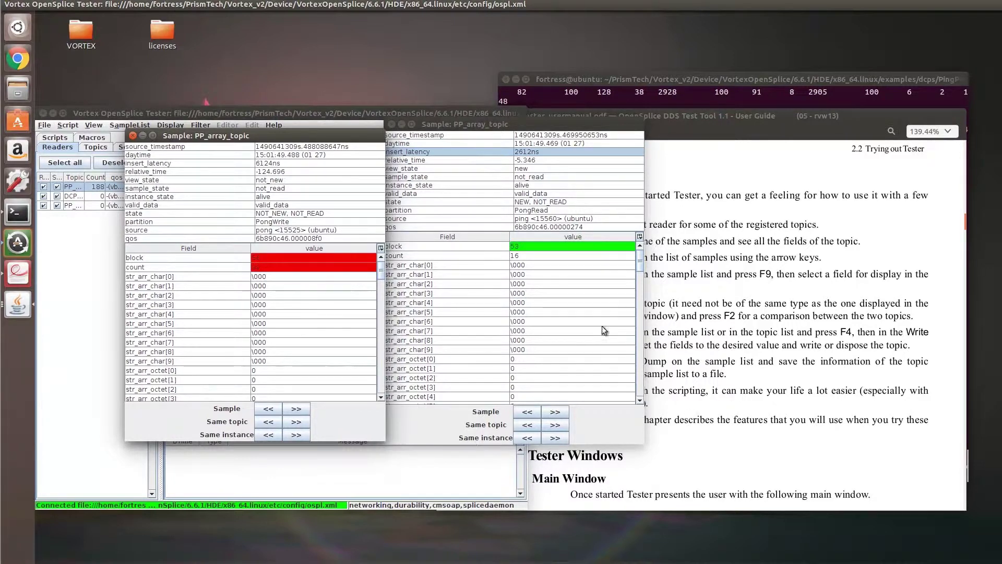
Return to the manual's Trying out Tester exercises and close both PP_array_topic sample details windows
{"action": "left_click", "coordinate": [682, 457]}
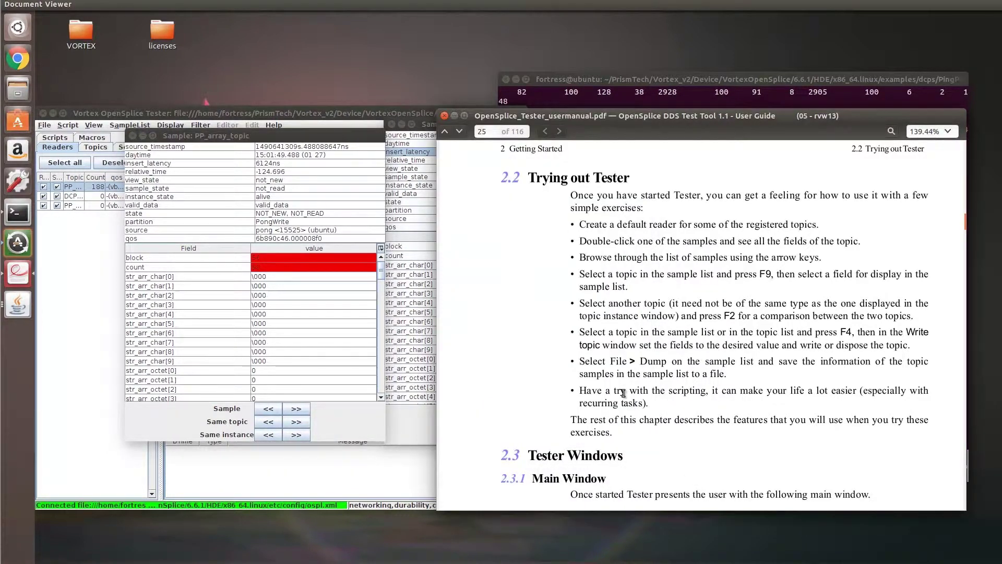
{"action": "left_click", "coordinate": [132, 135]}
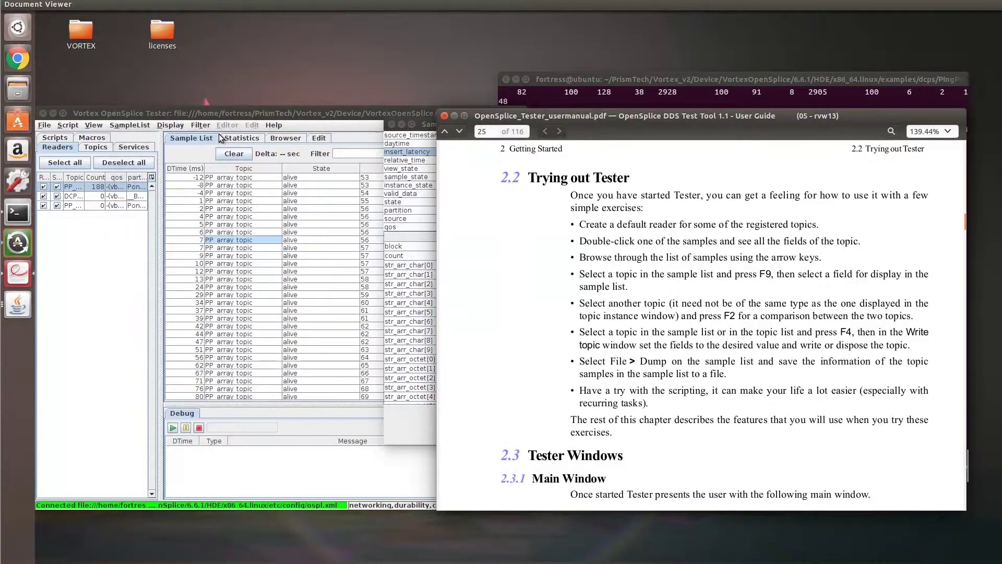
{"action": "left_click", "coordinate": [392, 128]}
{"action": "left_click", "coordinate": [392, 125]}
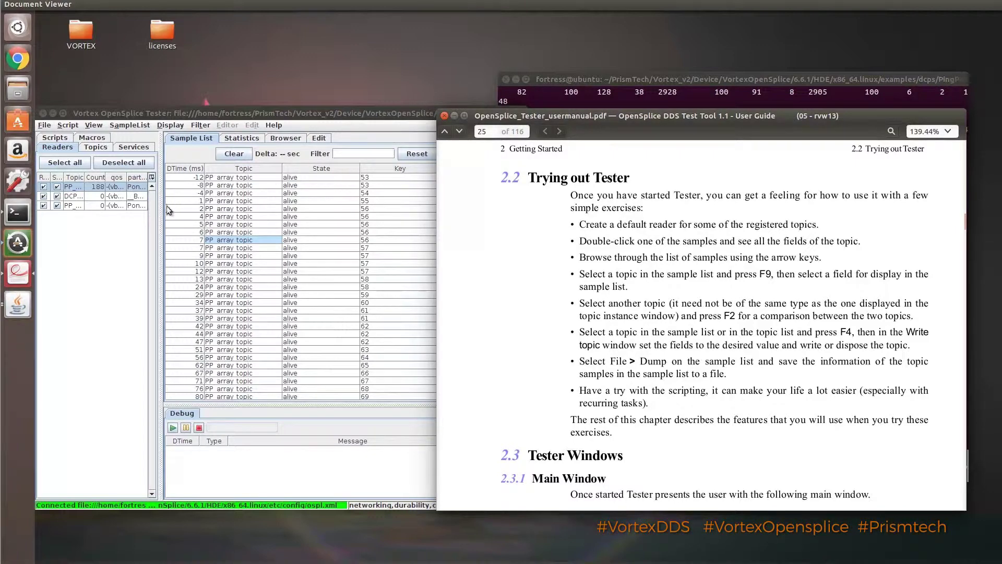
Show the Topics list in Tester
{"action": "left_click", "coordinate": [88, 149]}
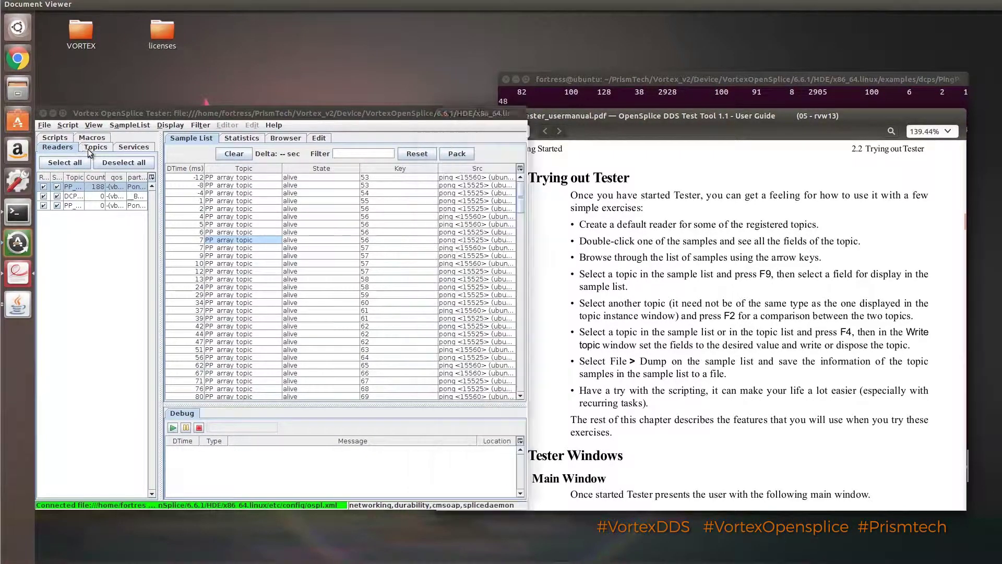